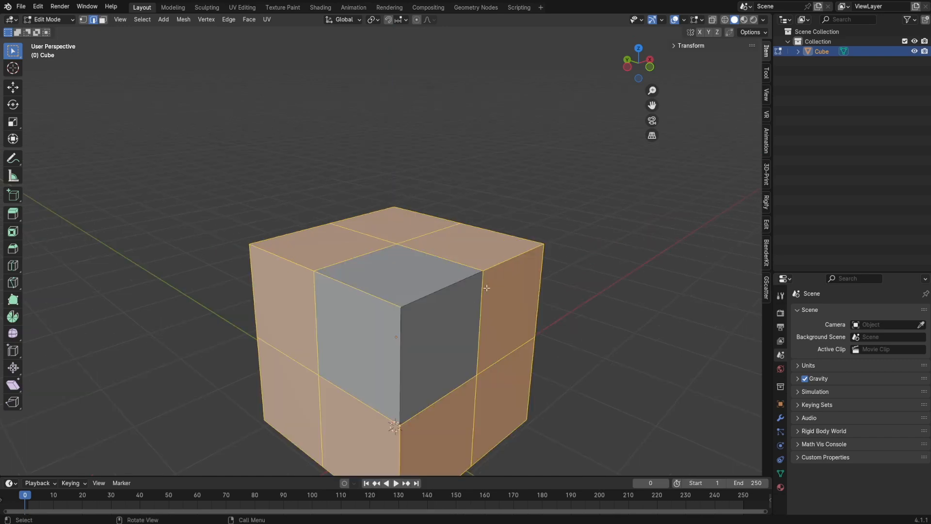
# - Delete the selected seven sections of the cube, leaving the single corner block, and subdivide that block with one cut
pyautogui.moveTo(518, 384)
pyautogui.mouseDown(button='middle')
pyautogui.moveTo(372, 370)
pyautogui.moveTo(505, 379)
pyautogui.mouseUp(button='middle')
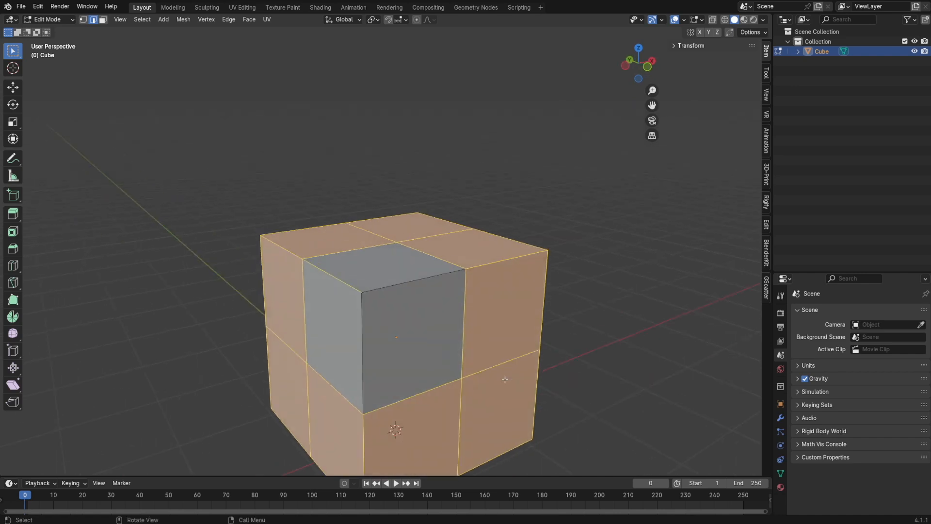
pyautogui.press('x')
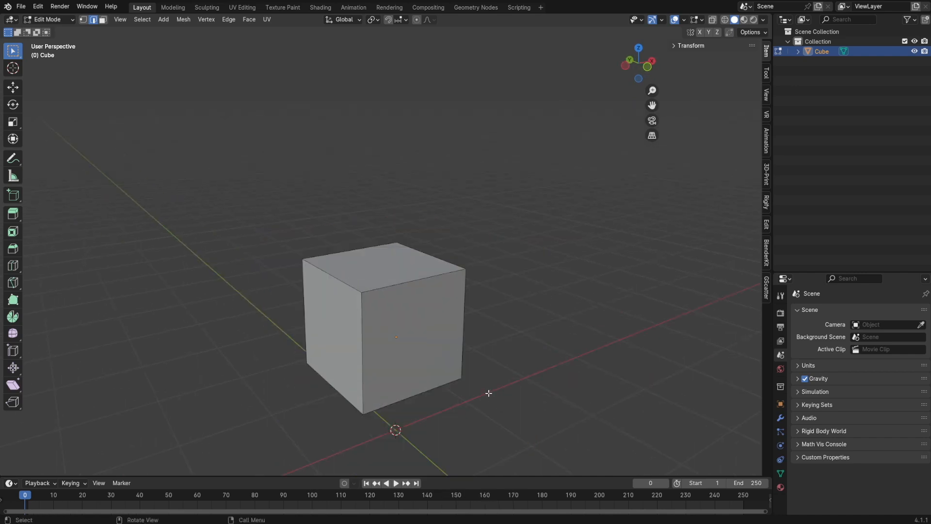
pyautogui.moveTo(488, 391); pyautogui.dragTo(488, 349, button='middle')
pyautogui.press('a')
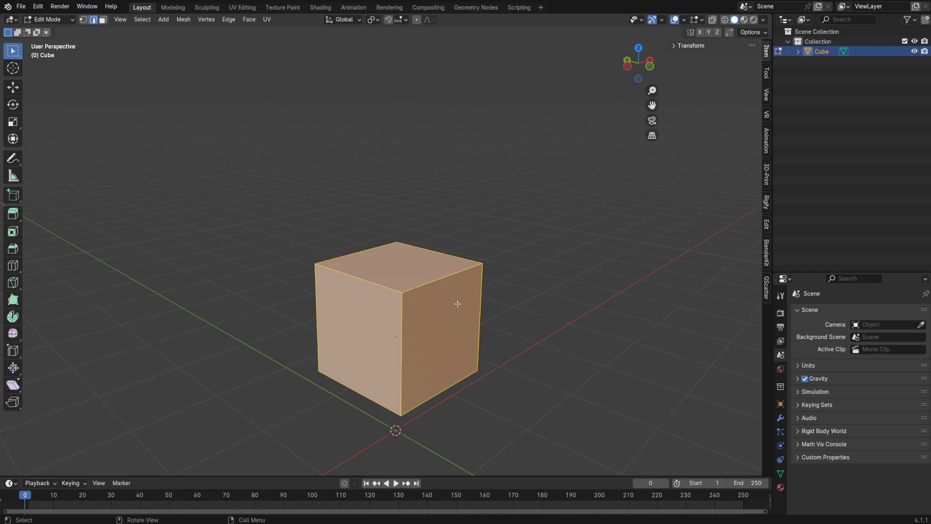
pyautogui.hotkey('ctrl', 'e')
pyautogui.click(429, 226)
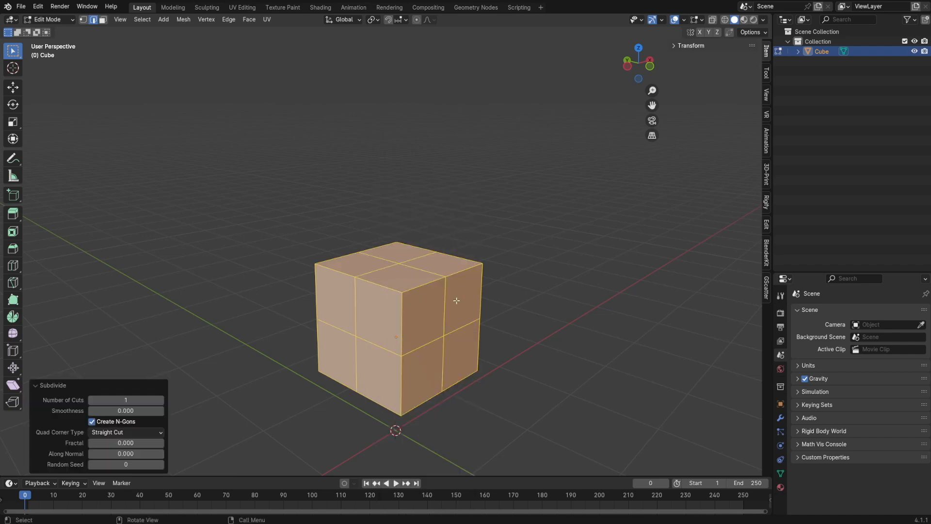
# - Bevel only the block's front top corner vertex, affecting vertices, with a width of 0.56 m and 2 segments
pyautogui.press('1')
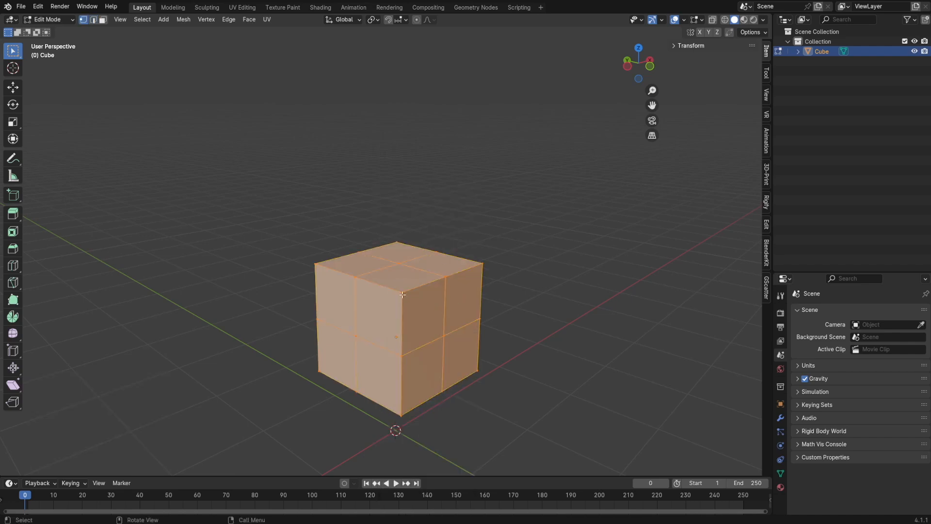
pyautogui.press('b')
pyautogui.moveTo(393, 288); pyautogui.dragTo(414, 296)
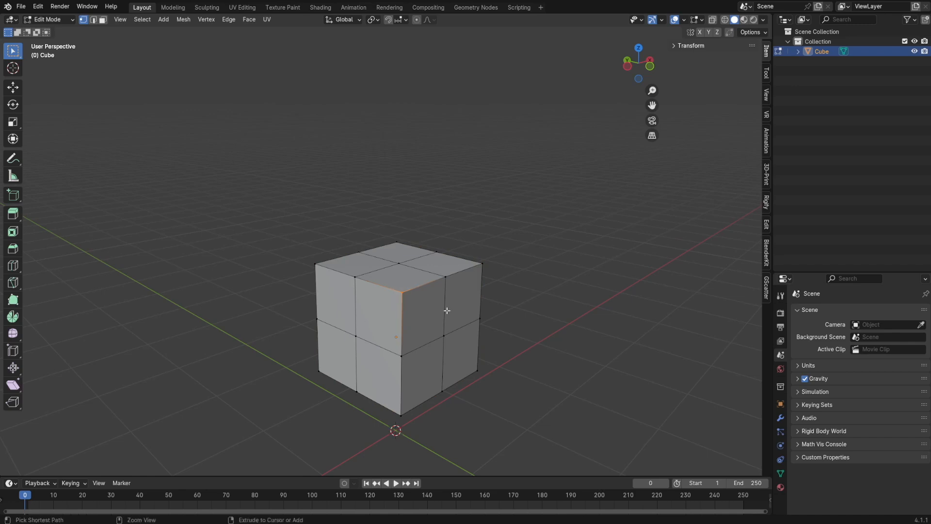
pyautogui.hotkey('ctrl', 'b')
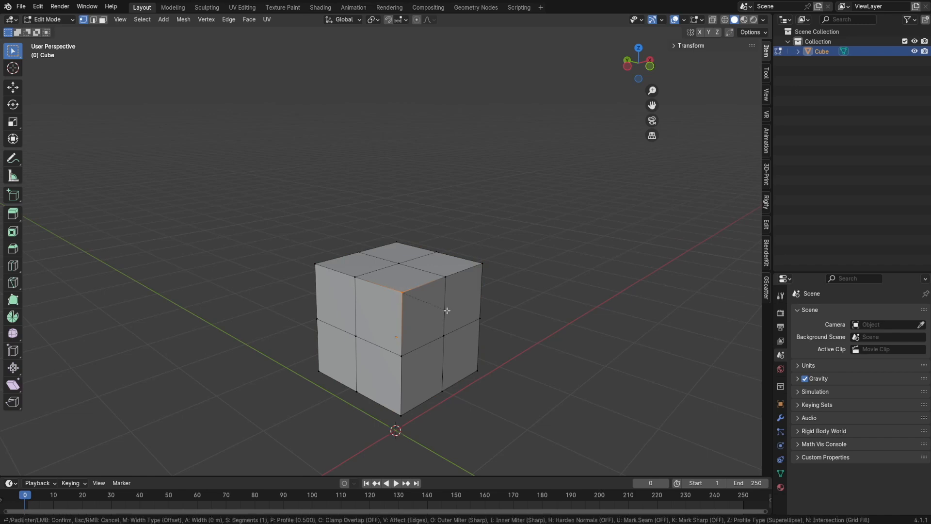
pyautogui.click(447, 311)
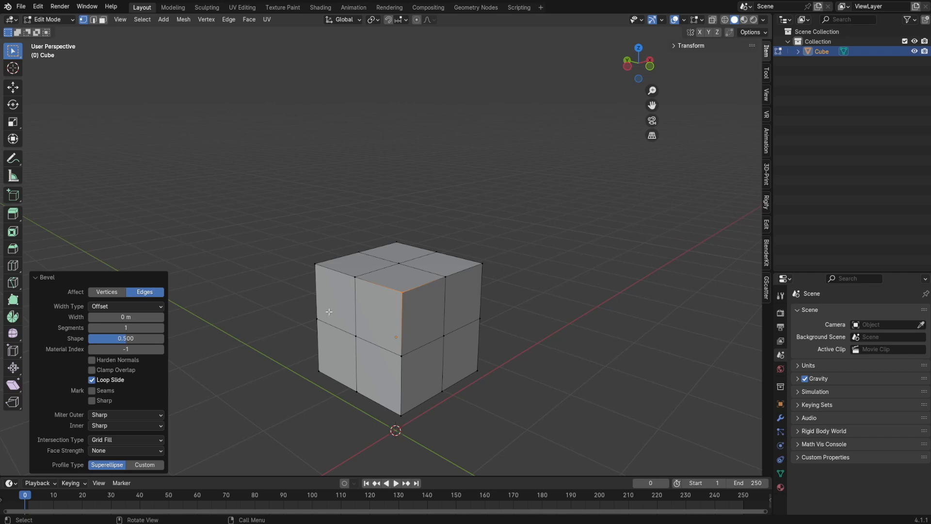
pyautogui.moveTo(133, 323)
pyautogui.mouseDown()
pyautogui.moveTo(158, 316)
pyautogui.moveTo(141, 317)
pyautogui.mouseUp()
pyautogui.click(107, 292)
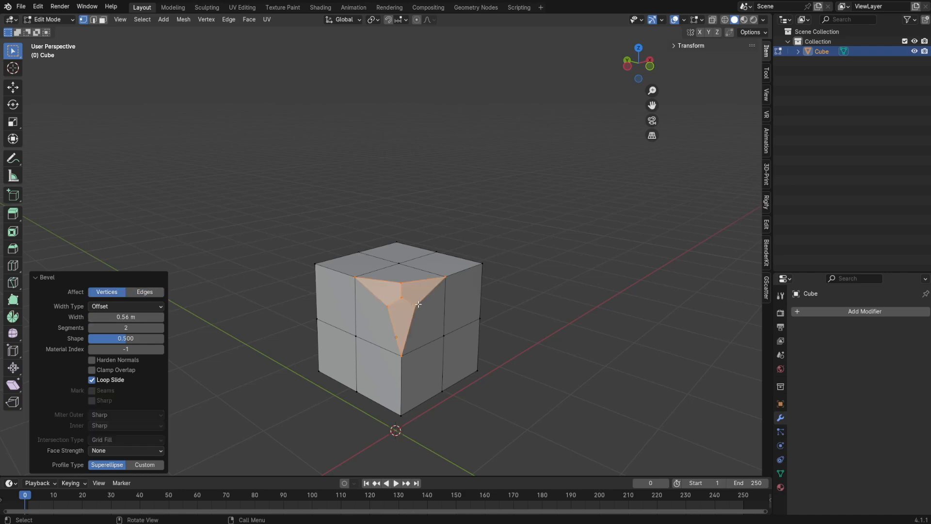
pyautogui.press('2')
pyautogui.scroll(5, 408, 296)
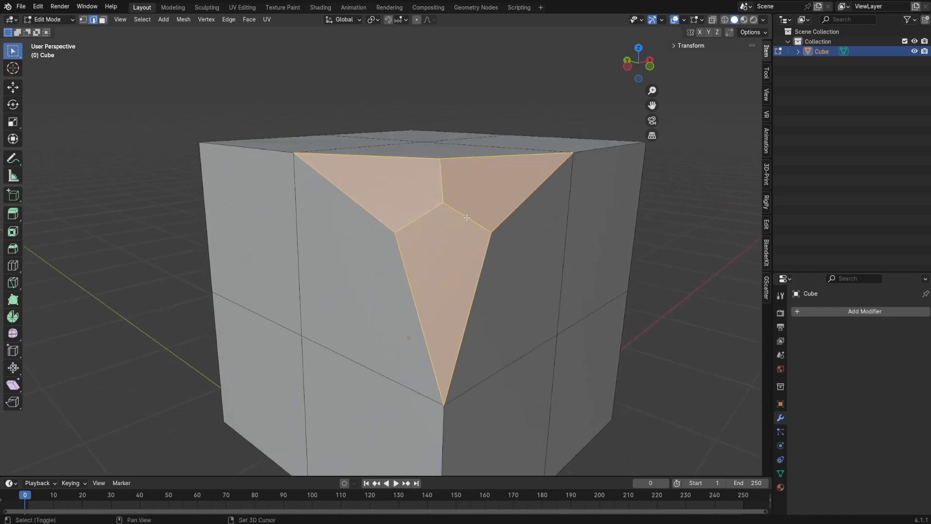
pyautogui.keyDown('shift'); pyautogui.click(467, 218); pyautogui.keyUp('shift')
pyautogui.keyDown('shift'); pyautogui.click(419, 217); pyautogui.keyUp('shift')
pyautogui.keyDown('shift'); pyautogui.click(441, 180); pyautogui.keyUp('shift')
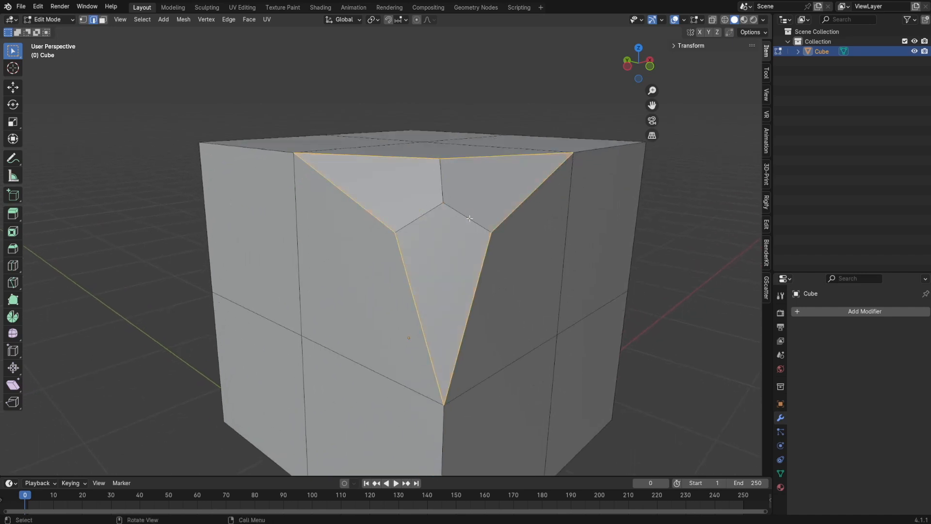
# - Merge all vertices of the mesh by distance
pyautogui.scroll(-5, 470, 218)
pyautogui.press('a')
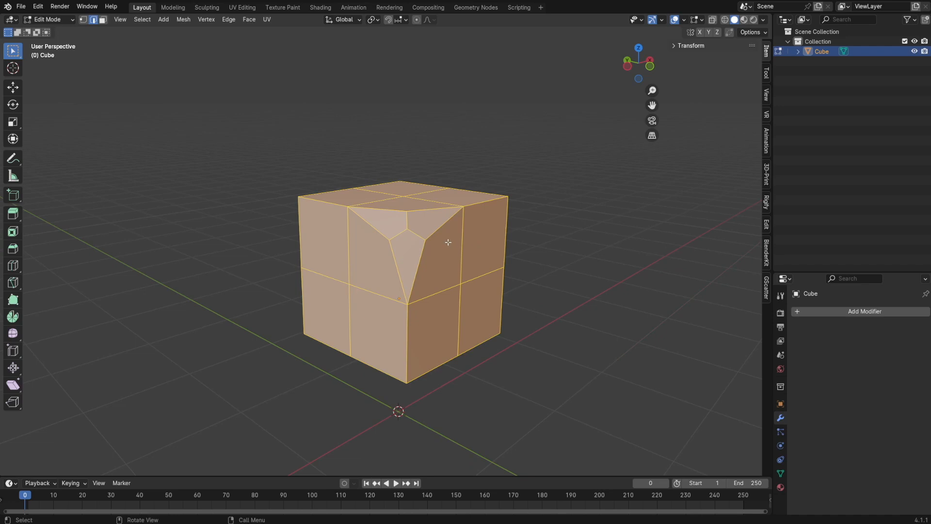
pyautogui.press('m')
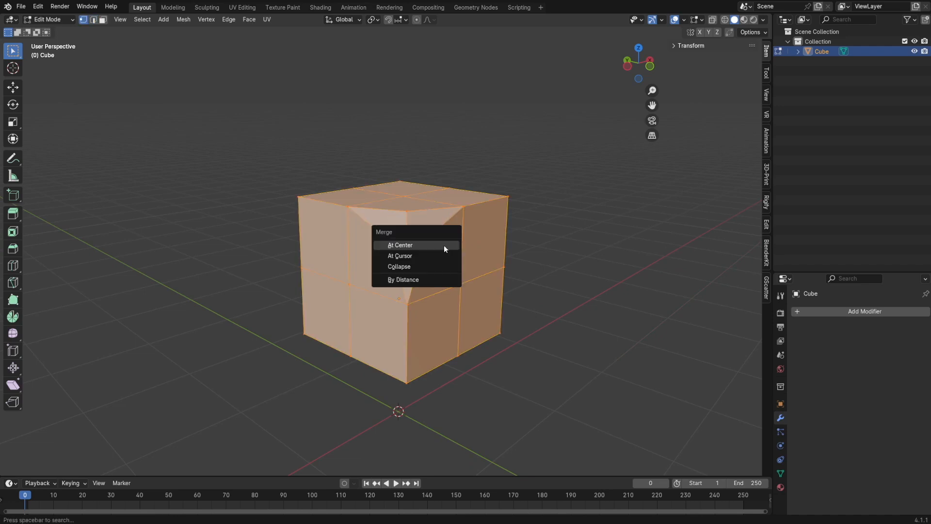
pyautogui.click(430, 278)
# - Bevel the outline of the cut corner and the three cube edges leading into it, about 0.049 m wide with 2 segments
pyautogui.scroll(6, 429, 246)
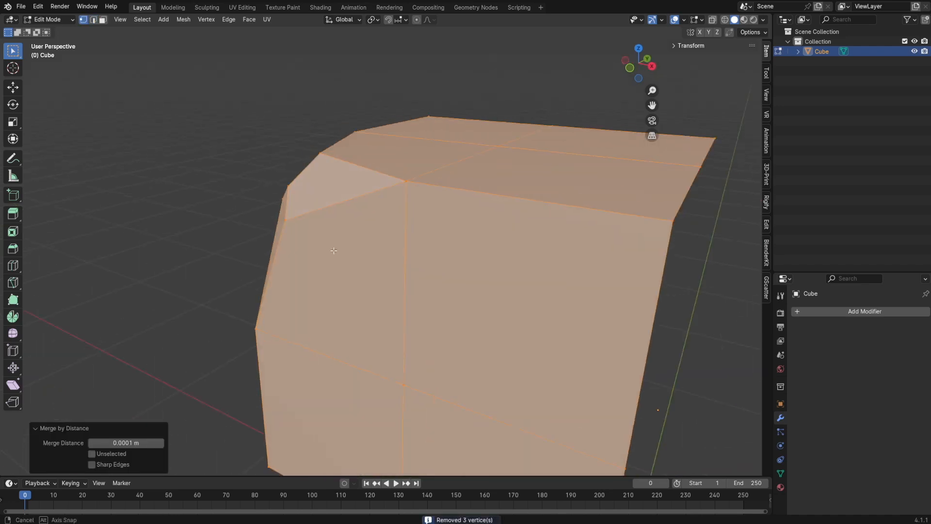
pyautogui.scroll(-3, 430, 245)
pyautogui.hotkey('alt', 'a')
pyautogui.press('2')
pyautogui.click(307, 190)
pyautogui.keyDown('shift'); pyautogui.click(383, 209); pyautogui.keyUp('shift')
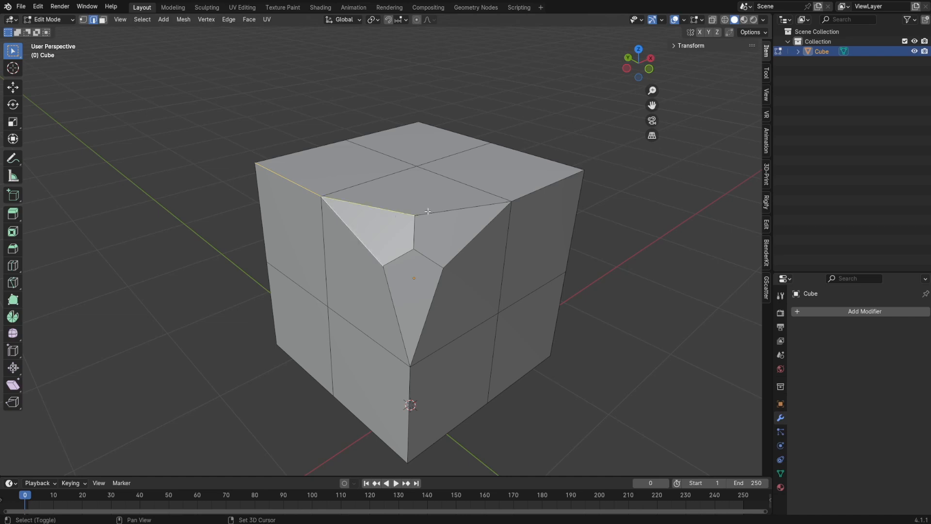
pyautogui.keyDown('shift'); pyautogui.click(428, 213); pyautogui.keyUp('shift')
pyautogui.keyDown('shift'); pyautogui.click(538, 191); pyautogui.keyUp('shift')
pyautogui.keyDown('shift'); pyautogui.click(402, 336); pyautogui.keyUp('shift')
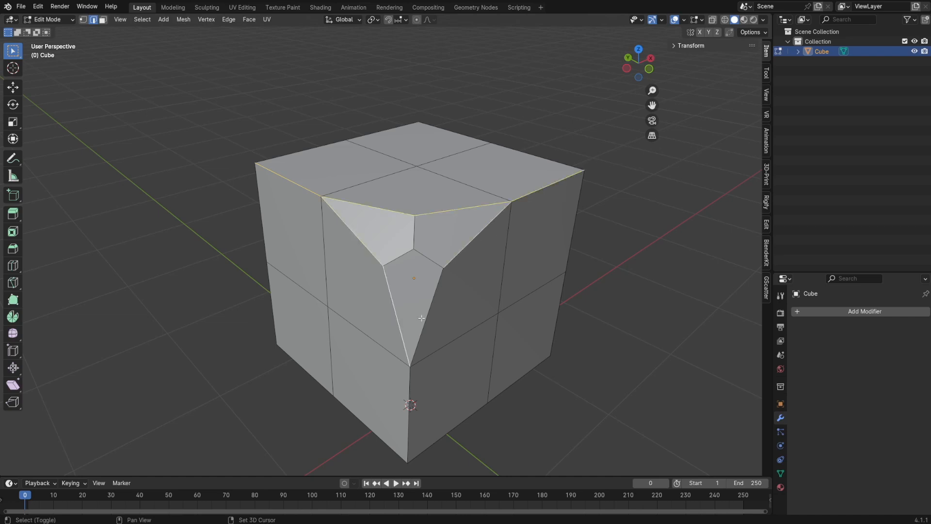
pyautogui.keyDown('shift'); pyautogui.click(427, 319); pyautogui.keyUp('shift')
pyautogui.keyDown('shift'); pyautogui.click(410, 396); pyautogui.keyUp('shift')
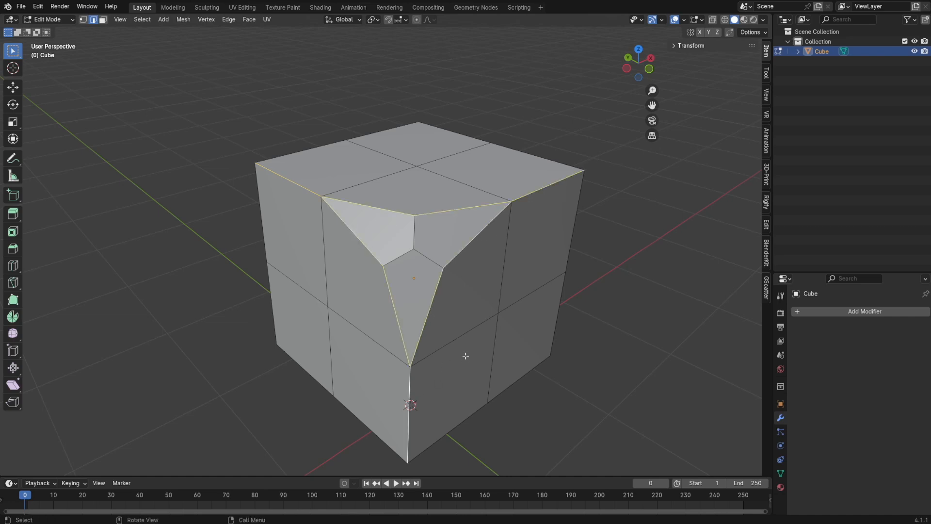
pyautogui.hotkey('ctrl', 'b')
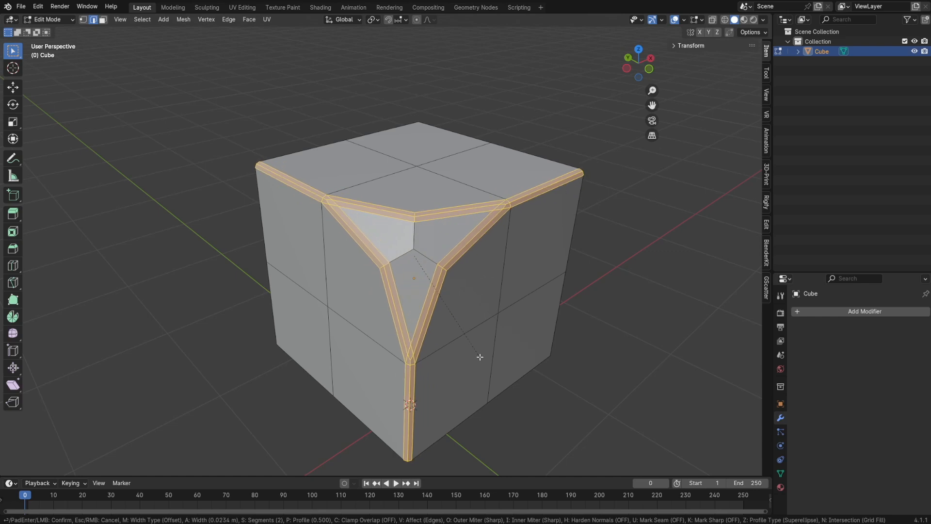
pyautogui.scroll(1, 490, 362)
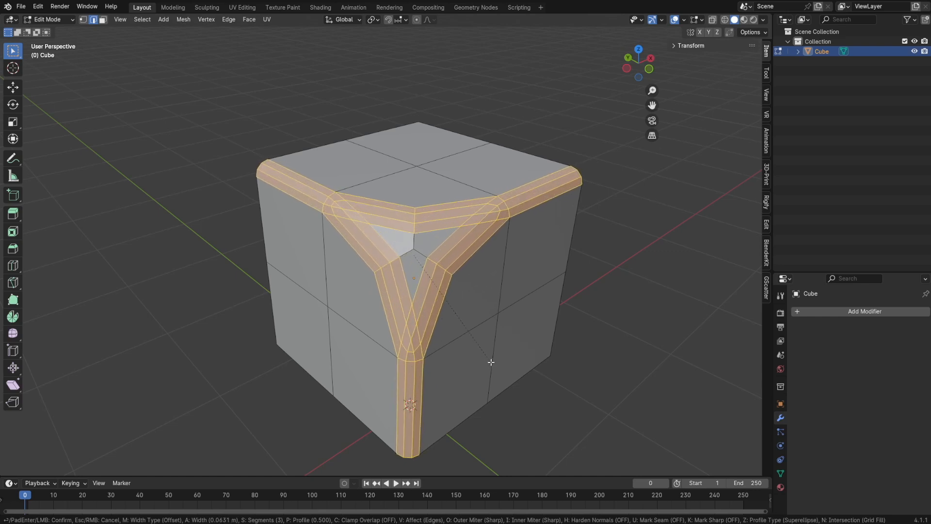
pyautogui.scroll(-1, 488, 359)
pyautogui.click(446, 278)
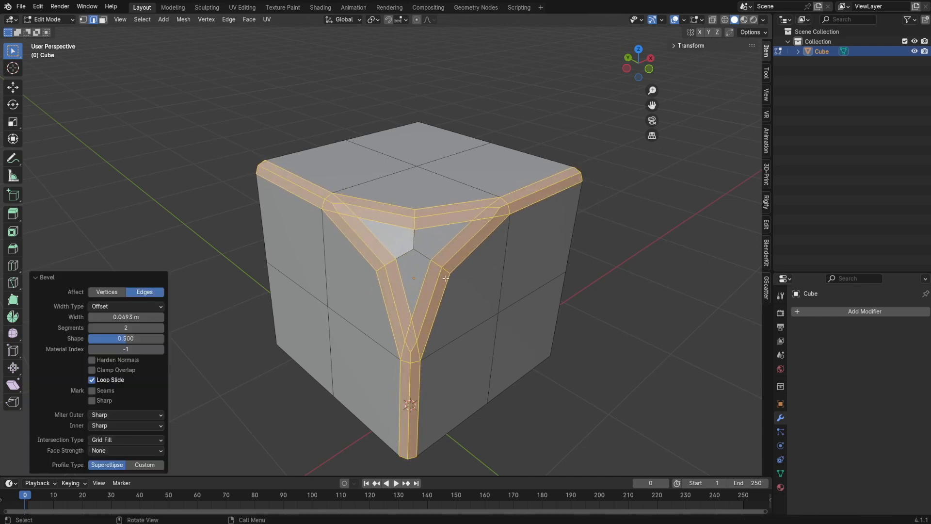
# - Dissolve the overlapping inner border edges of the bevel on the three faces of the cut corner
pyautogui.click(421, 312)
pyautogui.keyDown('shift'); pyautogui.click(410, 305); pyautogui.keyUp('shift')
pyautogui.keyDown('shift'); pyautogui.click(388, 228); pyautogui.keyUp('shift')
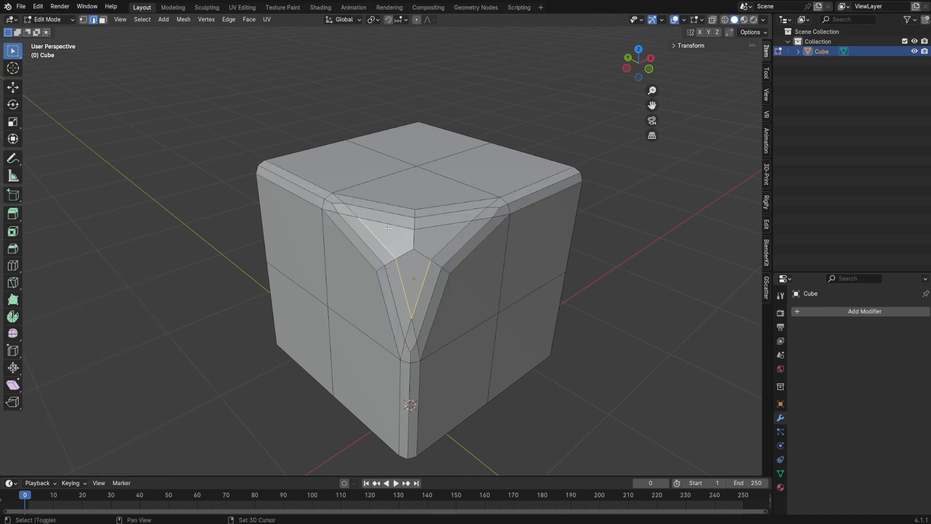
pyautogui.keyDown('shift'); pyautogui.click(387, 223); pyautogui.keyUp('shift')
pyautogui.keyDown('shift'); pyautogui.click(443, 224); pyautogui.keyUp('shift')
pyautogui.keyDown('shift'); pyautogui.click(451, 241); pyautogui.keyUp('shift')
pyautogui.press('x')
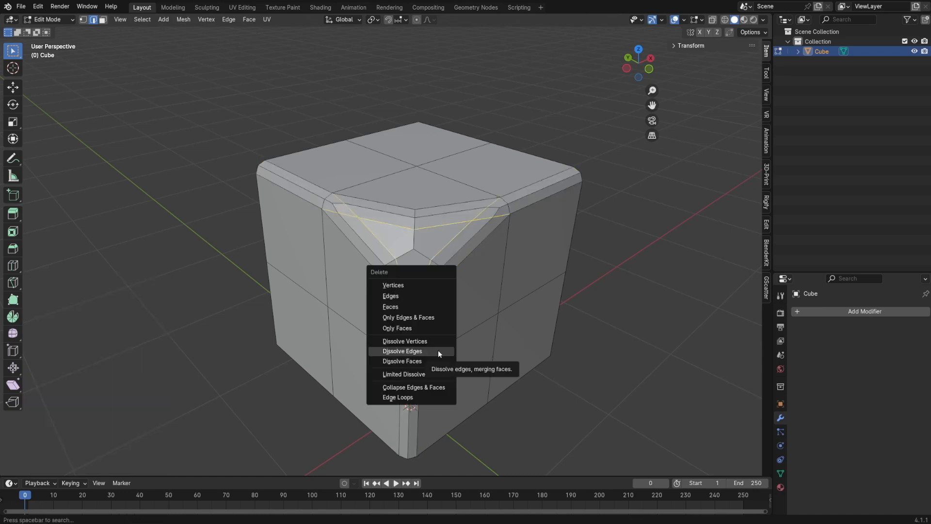
pyautogui.click(432, 351)
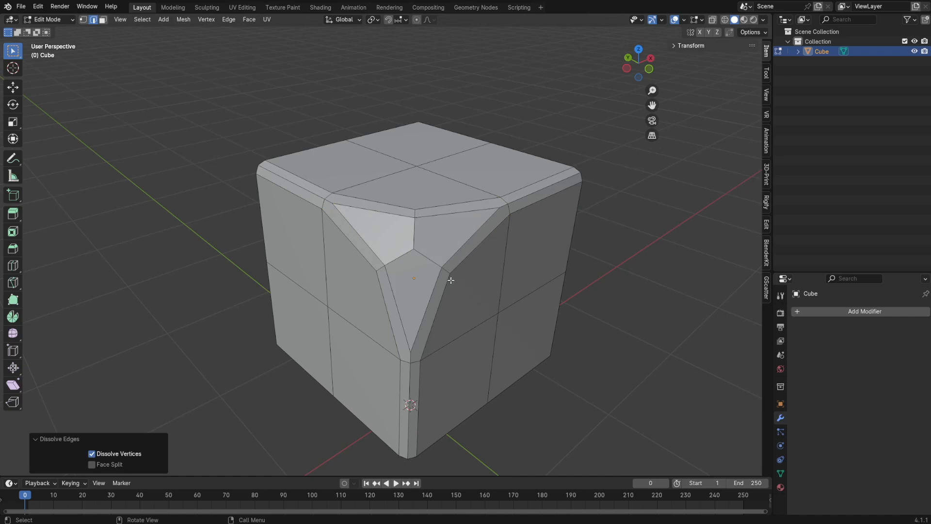
# - Add a Mirror modifier to the cube in Object Mode, mirroring across the X, Y and Z axes with Clipping enabled
pyautogui.press('Tab')
pyautogui.moveTo(492, 266); pyautogui.dragTo(531, 297, button='middle')
pyautogui.click(815, 312)
pyautogui.moveTo(802, 316)
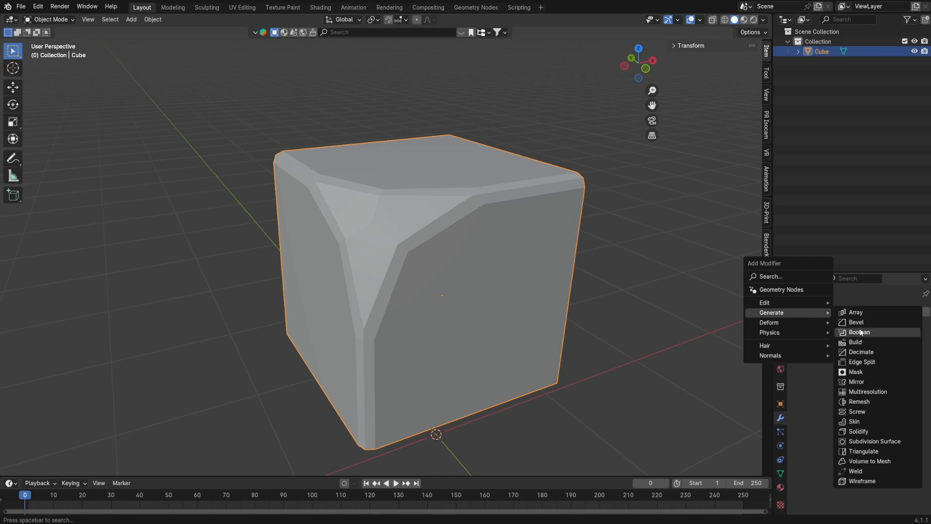
pyautogui.click(868, 381)
pyautogui.click(880, 342)
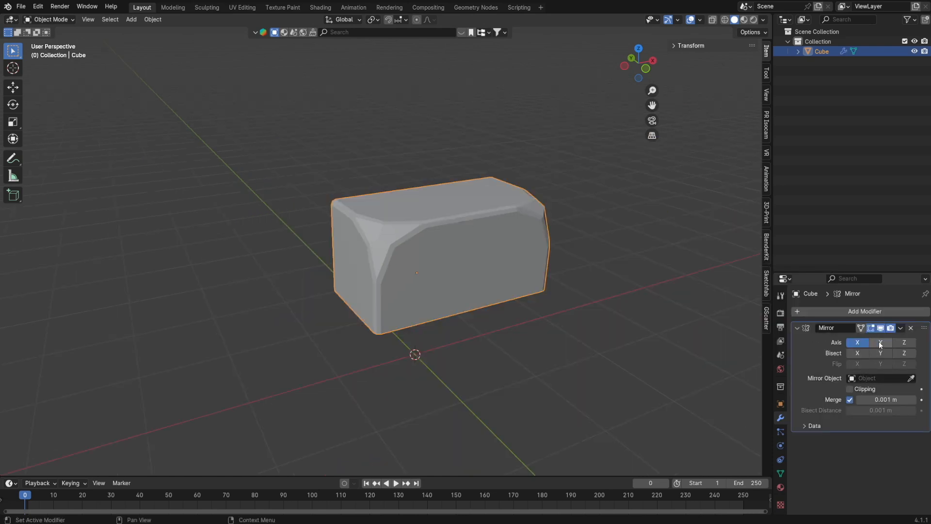
pyautogui.click(909, 343)
pyautogui.click(862, 343)
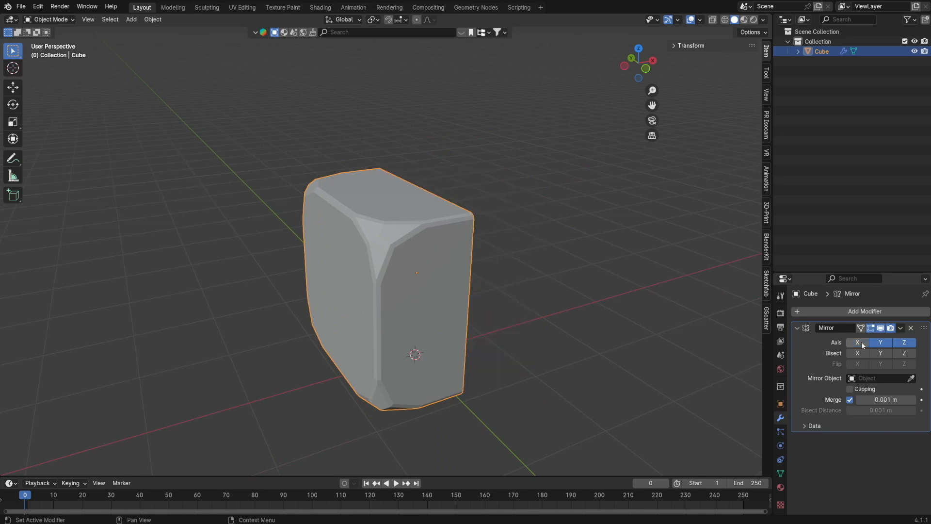
pyautogui.click(862, 343)
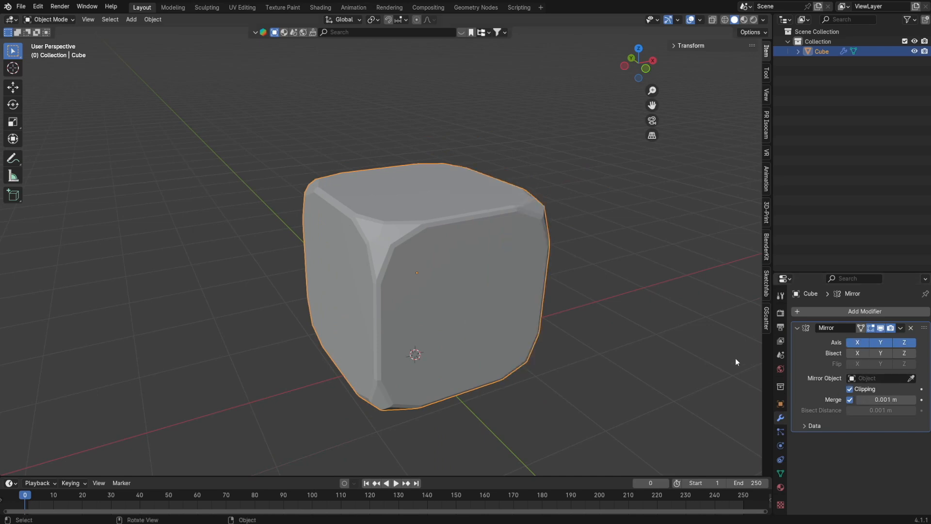
# - Check the mirrored mesh in Edit Mode and apply the Mirror modifier in Object Mode
pyautogui.press('Tab')
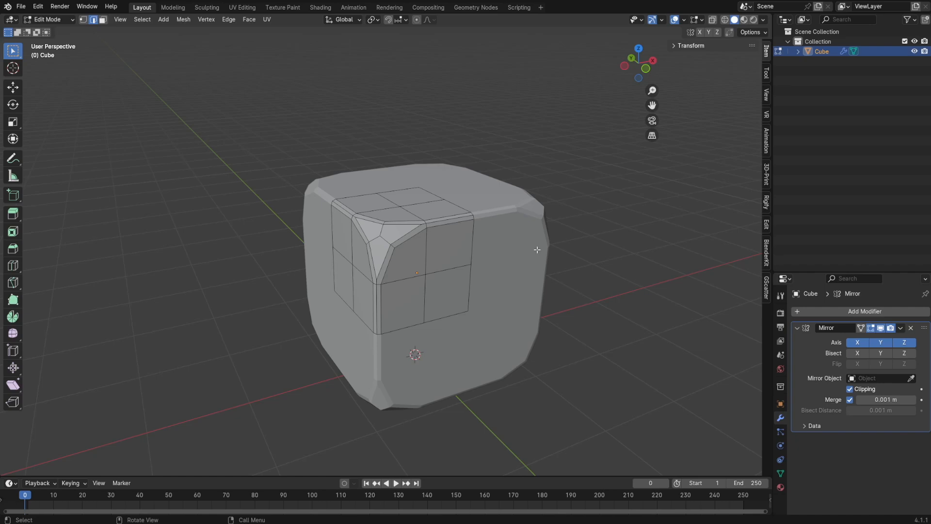
pyautogui.press('Tab')
pyautogui.click(901, 328)
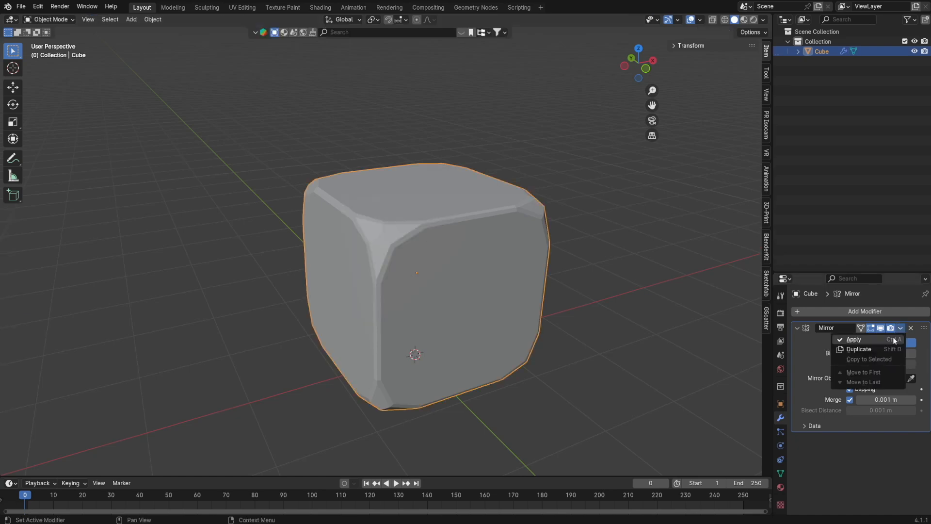
pyautogui.click(892, 337)
# - Select the nine interior grid vertices on one side face of the cube in Edit Mode, using vertex selection
pyautogui.press('Tab')
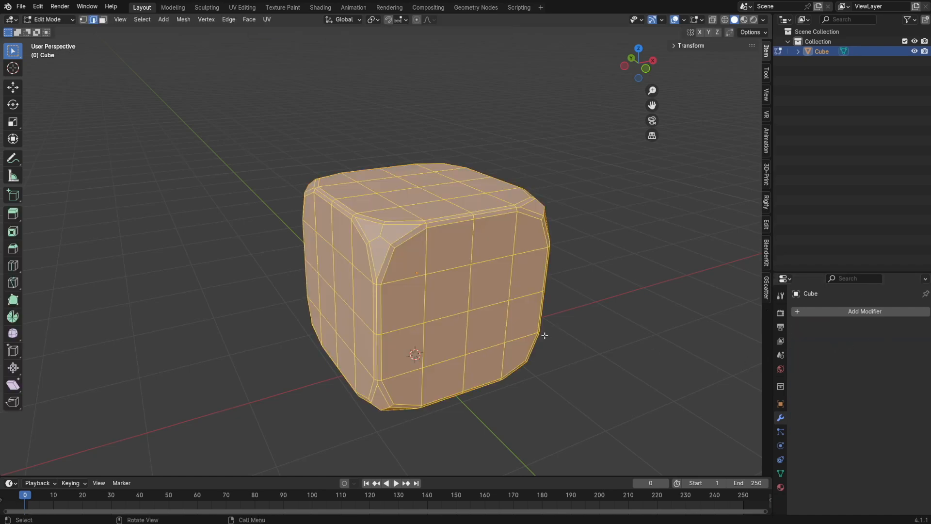
pyautogui.scroll(3, 512, 306)
pyautogui.moveTo(512, 307); pyautogui.dragTo(468, 280, button='middle')
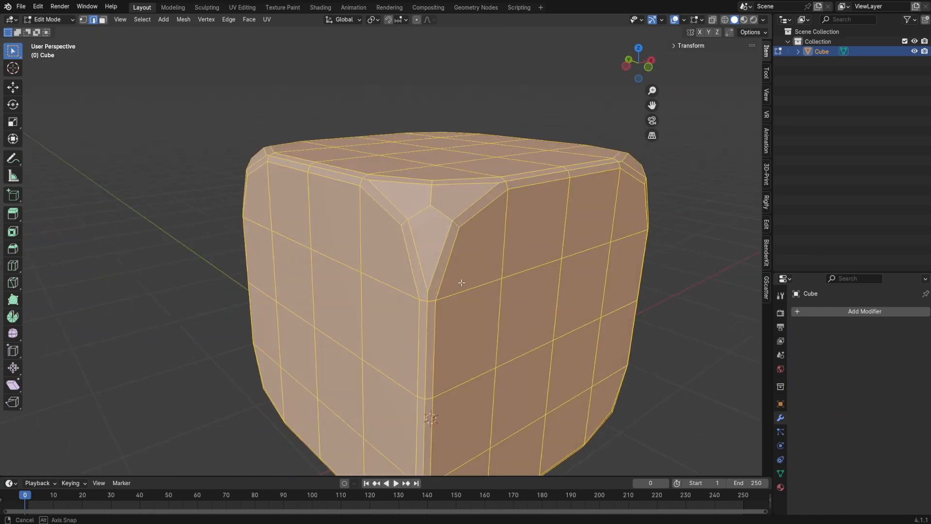
pyautogui.scroll(-3, 403, 219)
pyautogui.press('1')
pyautogui.click(442, 266)
pyautogui.keyDown('shift'); pyautogui.click(466, 257); pyautogui.keyUp('shift')
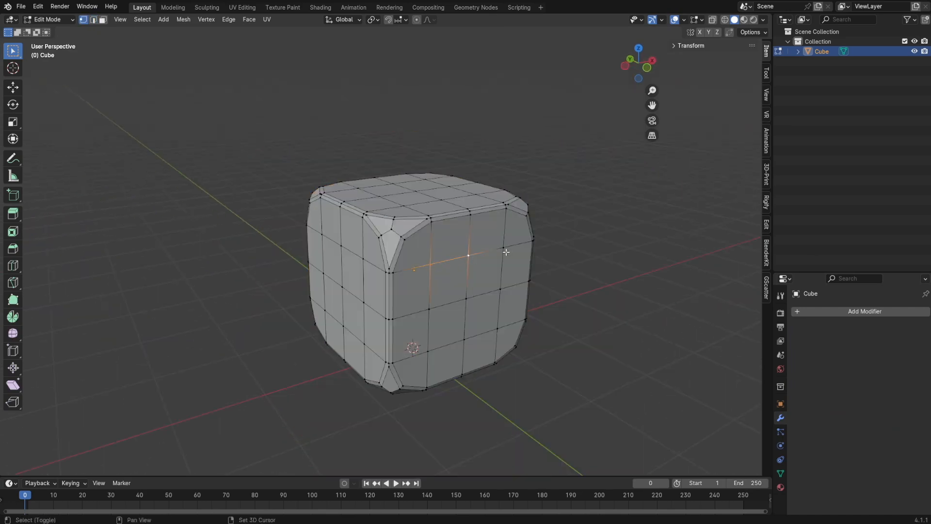
pyautogui.keyDown('shift'); pyautogui.click(505, 251); pyautogui.keyUp('shift')
pyautogui.keyDown('shift'); pyautogui.click(502, 287); pyautogui.keyUp('shift')
pyautogui.keyDown('shift'); pyautogui.click(467, 298); pyautogui.keyUp('shift')
pyautogui.keyDown('shift'); pyautogui.click(429, 308); pyautogui.keyUp('shift')
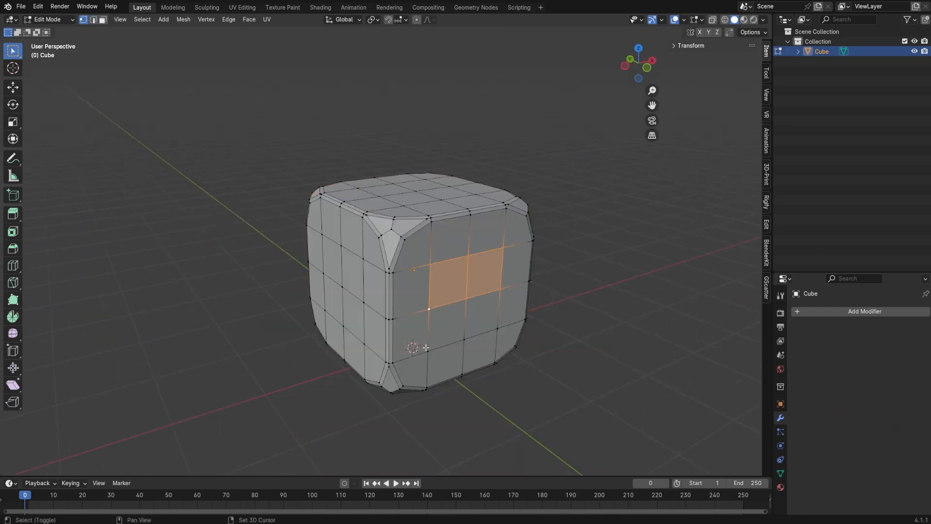
pyautogui.keyDown('shift'); pyautogui.click(428, 350); pyautogui.keyUp('shift')
pyautogui.keyDown('shift'); pyautogui.click(464, 341); pyautogui.keyUp('shift')
pyautogui.keyDown('shift'); pyautogui.click(497, 329); pyautogui.keyUp('shift')
# - Complete the dice dot pattern vertex selection across the cube's faces, with five vertices on the nine-vertex face, and save the file
pyautogui.moveTo(496, 333); pyautogui.dragTo(573, 314, button='middle')
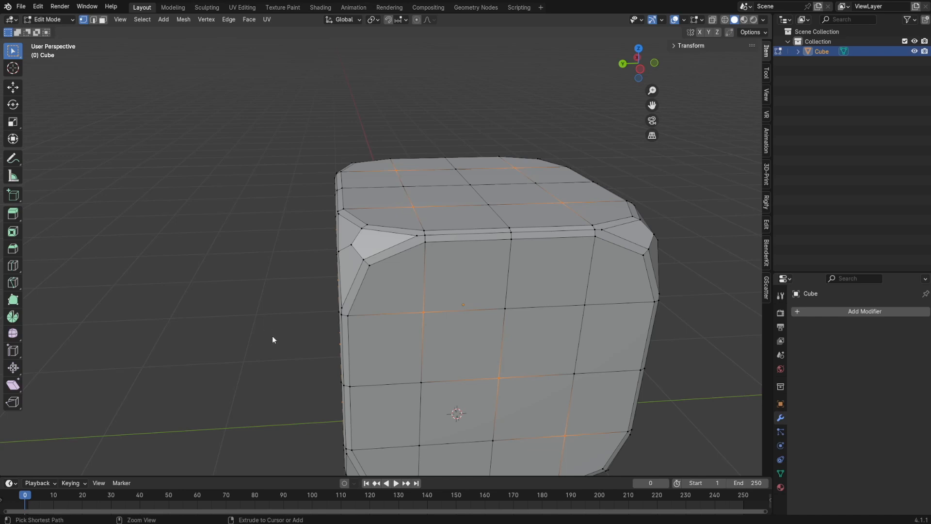
pyautogui.scroll(-3, 277, 353)
pyautogui.moveTo(278, 353); pyautogui.dragTo(515, 320, button='middle')
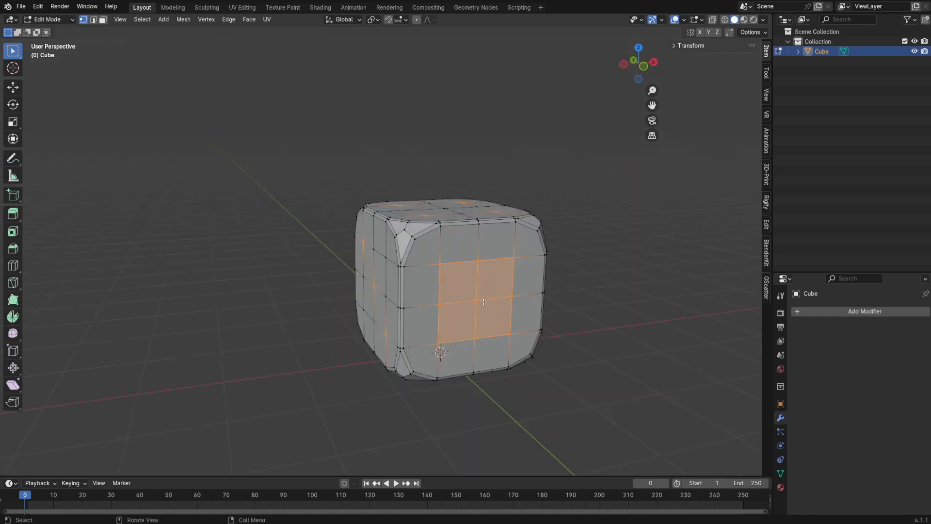
pyautogui.moveTo(484, 301); pyautogui.dragTo(580, 360, button='middle')
pyautogui.hotkey('ctrl', 's')
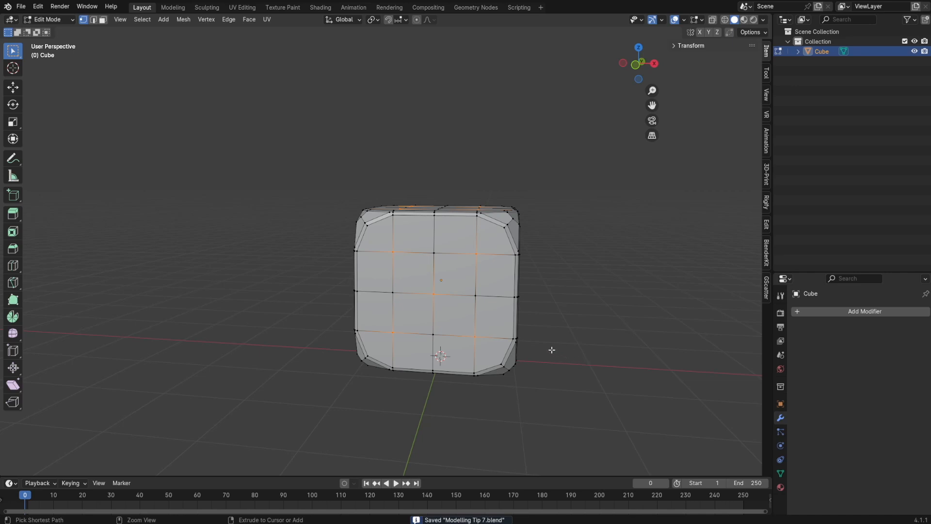
# - Bevel the selected dot vertices with Affect set to Vertices and 2 segments, widening the bevel into small star shapes
pyautogui.hotkey('ctrl', 'b')
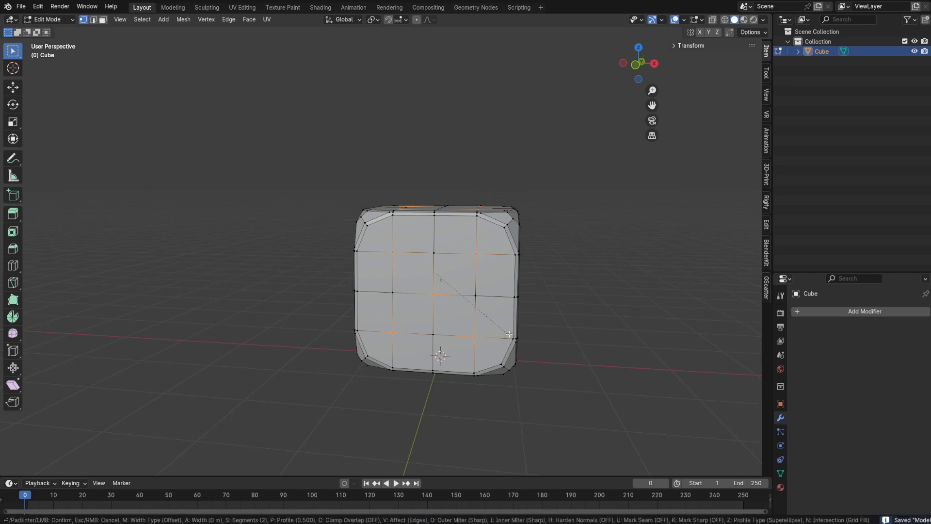
pyautogui.click(489, 316)
pyautogui.click(107, 292)
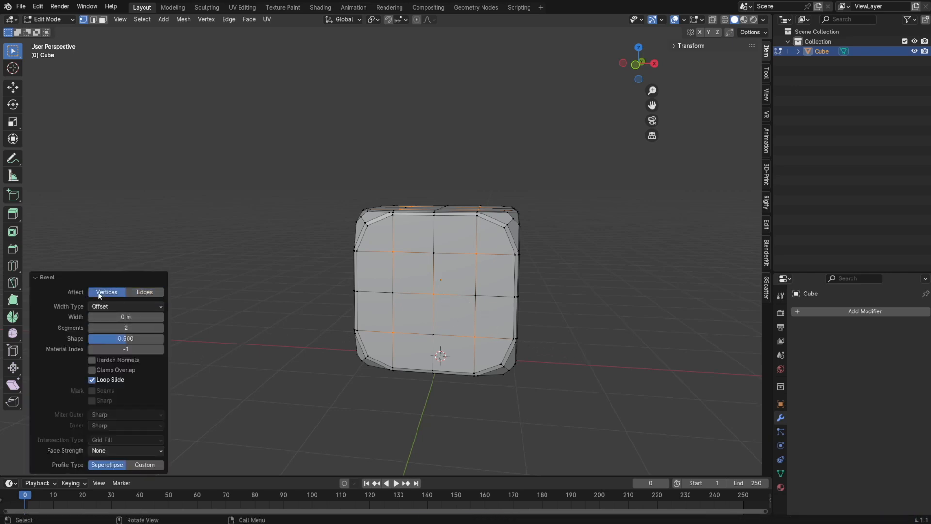
pyautogui.moveTo(126, 316)
pyautogui.mouseDown()
pyautogui.moveTo(152, 317)
pyautogui.moveTo(138, 317)
pyautogui.mouseUp()
# - Deselect the inner cross edges of every star shape in edge selection mode, keeping only the star outlines selected
pyautogui.moveTo(298, 171); pyautogui.dragTo(497, 317, button='middle')
pyautogui.scroll(4, 497, 316)
pyautogui.press('2')
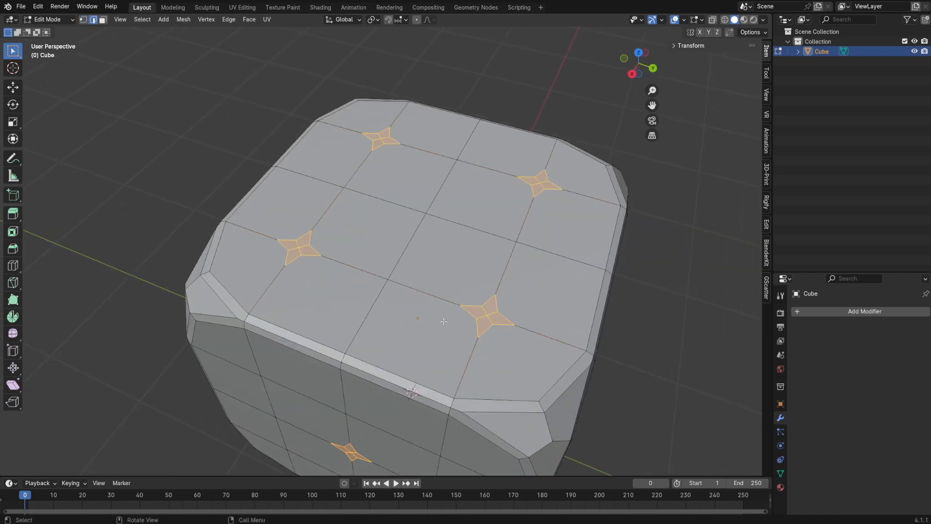
pyautogui.keyDown('shift'); pyautogui.click(485, 320); pyautogui.keyUp('shift')
pyautogui.keyDown('shift'); pyautogui.click(295, 246); pyautogui.keyUp('shift')
pyautogui.keyDown('shift'); pyautogui.click(384, 141); pyautogui.keyUp('shift')
pyautogui.moveTo(536, 180); pyautogui.dragTo(512, 277, button='middle')
# - Turn the selected star outlines into regular circles with LoopTools Circle, using the Best fit method
pyautogui.rightClick(487, 270)
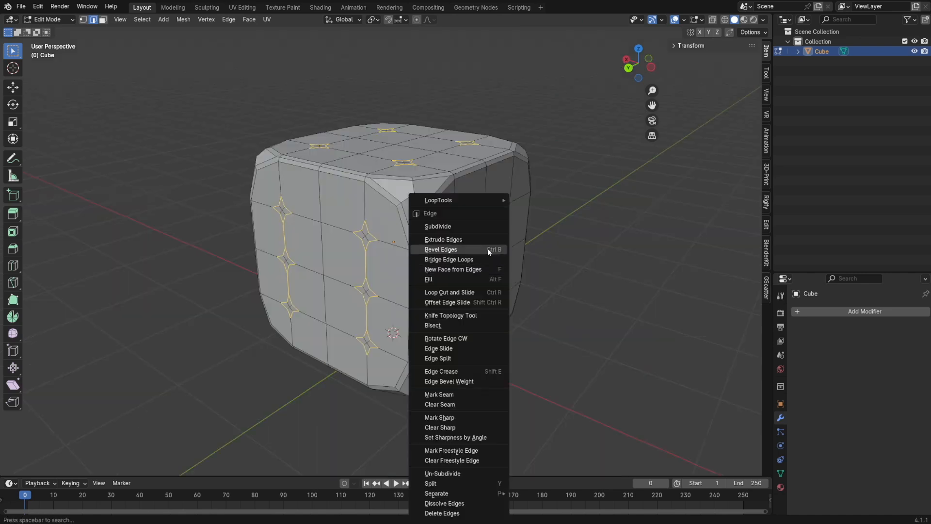
pyautogui.moveTo(480, 199)
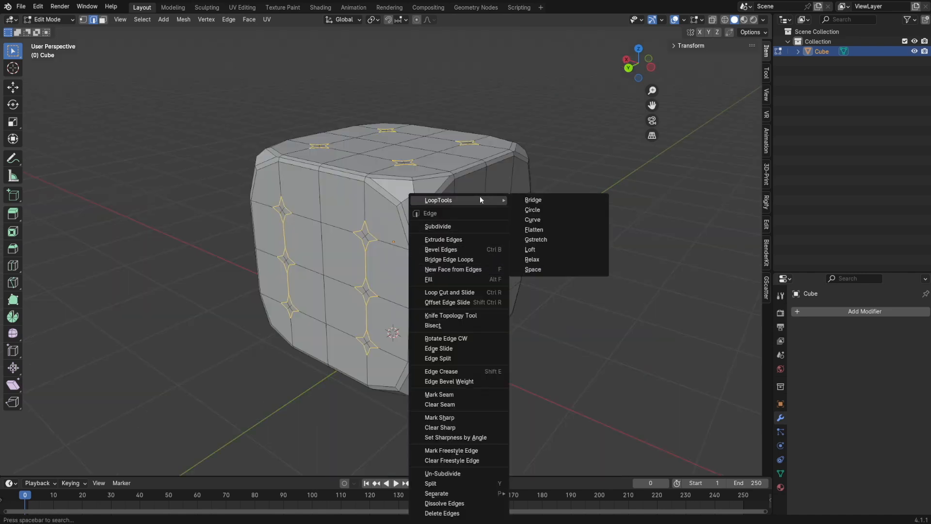
pyautogui.click(532, 210)
pyautogui.moveTo(369, 292); pyautogui.dragTo(448, 284, button='middle')
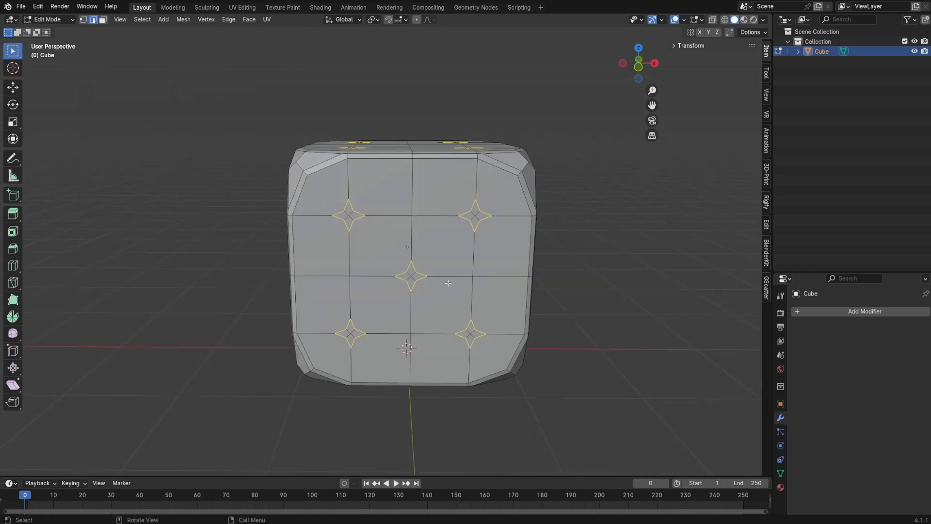
pyautogui.rightClick(433, 283)
pyautogui.moveTo(410, 198)
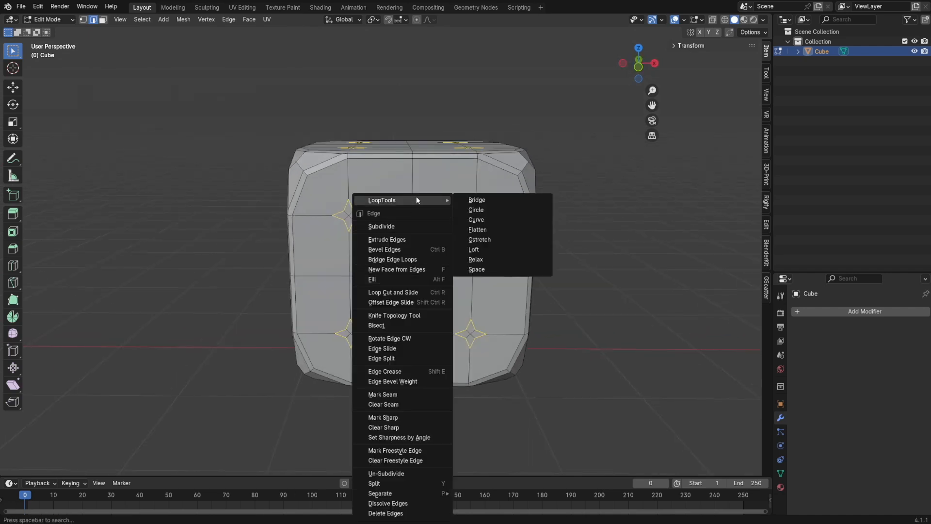
pyautogui.click(477, 210)
pyautogui.moveTo(451, 278); pyautogui.dragTo(407, 282, button='middle')
pyautogui.rightClick(407, 281)
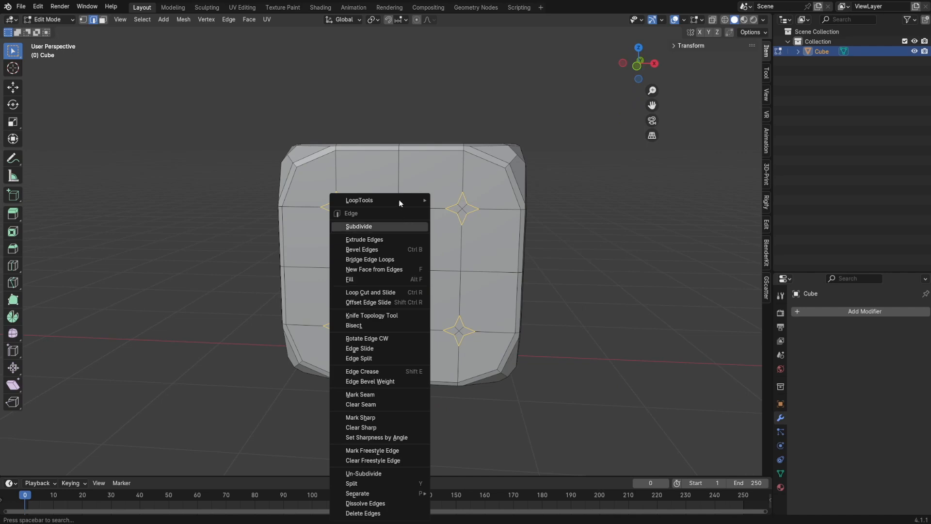
pyautogui.moveTo(394, 197)
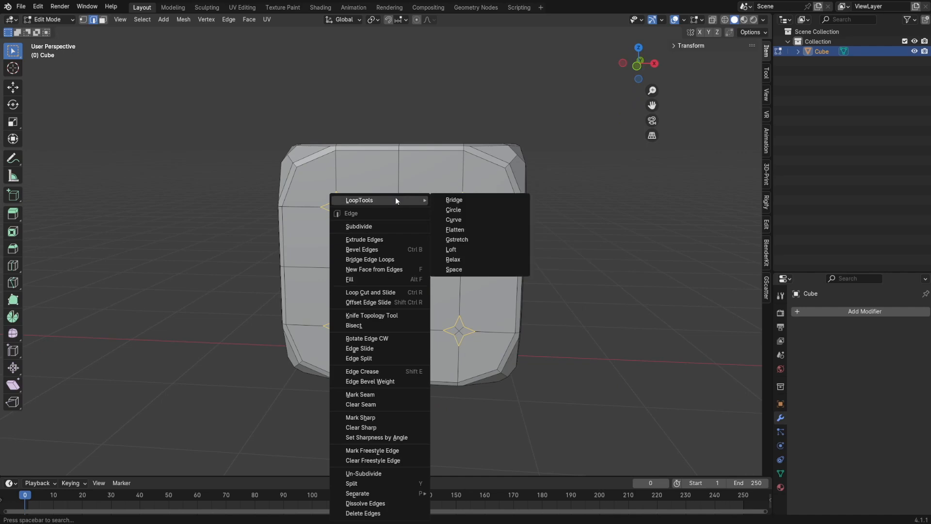
pyautogui.click(450, 210)
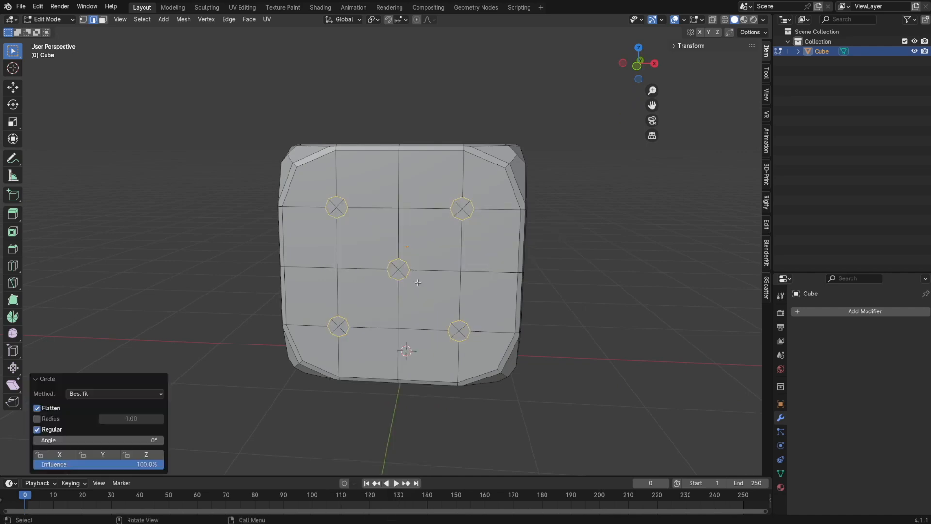
# - Scale each dot circle up around its own centre by a factor of about 1.83
pyautogui.moveTo(418, 282); pyautogui.dragTo(349, 275, button='middle')
pyautogui.click(374, 20)
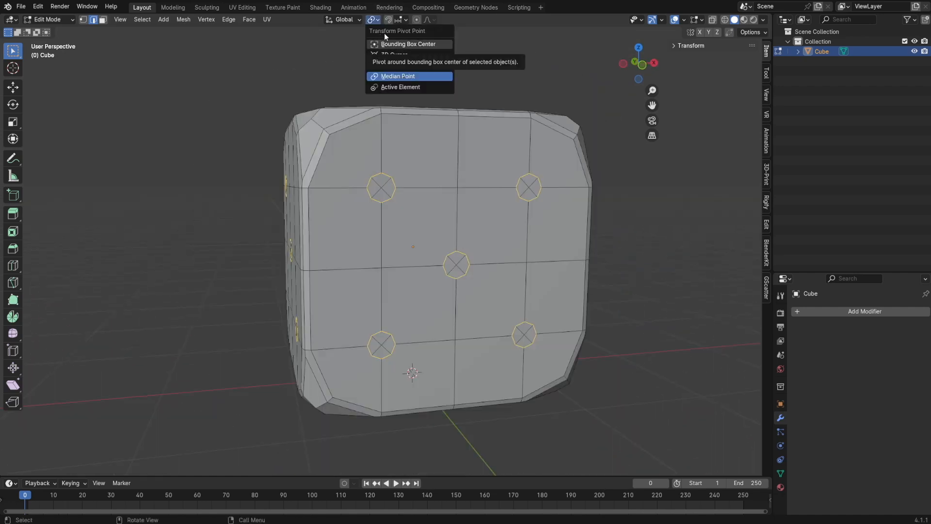
pyautogui.click(396, 75)
pyautogui.press('s')
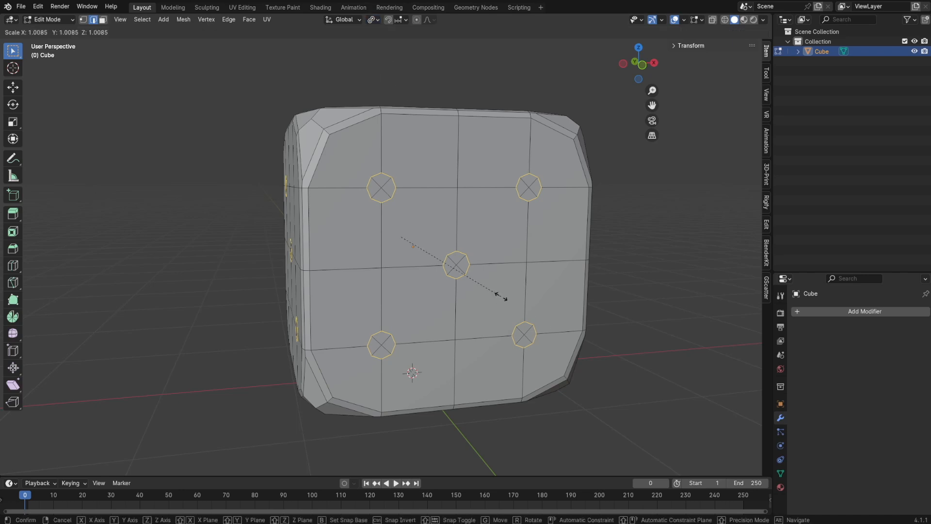
pyautogui.click(558, 293)
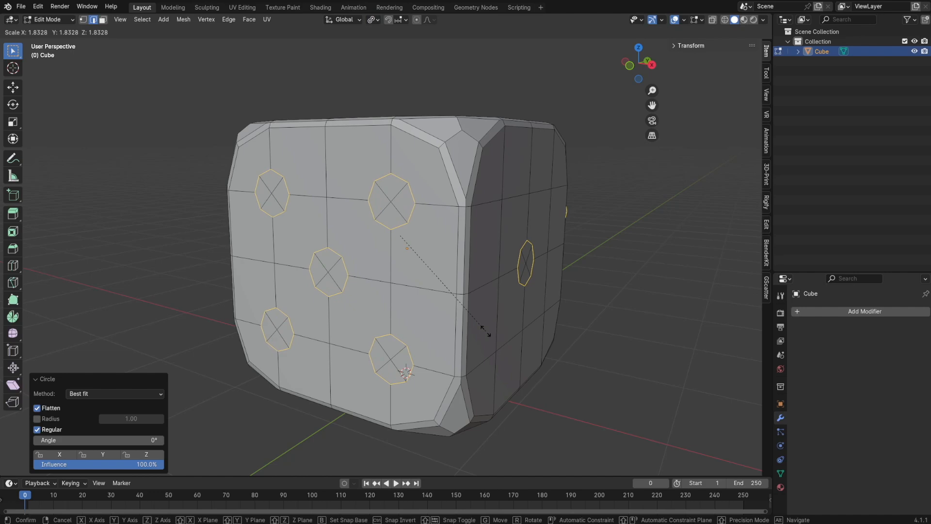
pyautogui.click(485, 331)
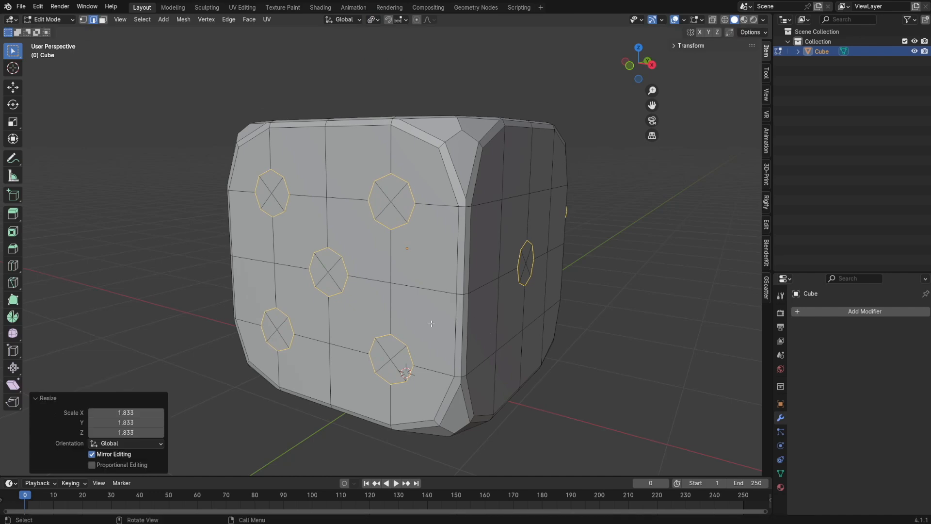
# - Add the faces inside all six circles on the six-dot side to the selection
pyautogui.moveTo(485, 331); pyautogui.dragTo(481, 286, button='middle')
pyautogui.keyDown('shift'); pyautogui.click(351, 189); pyautogui.keyUp('shift')
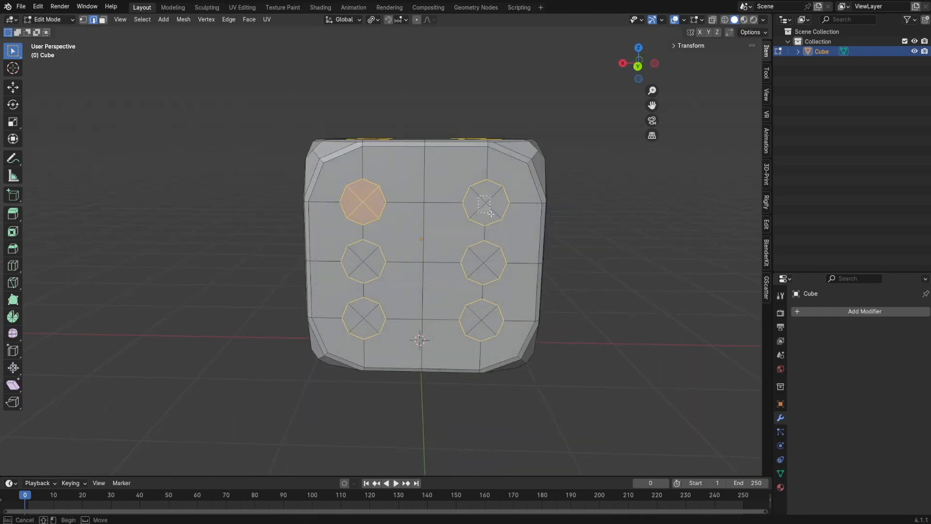
pyautogui.keyDown('shift'); pyautogui.click(480, 201); pyautogui.keyUp('shift')
pyautogui.keyDown('shift'); pyautogui.click(474, 254); pyautogui.keyUp('shift')
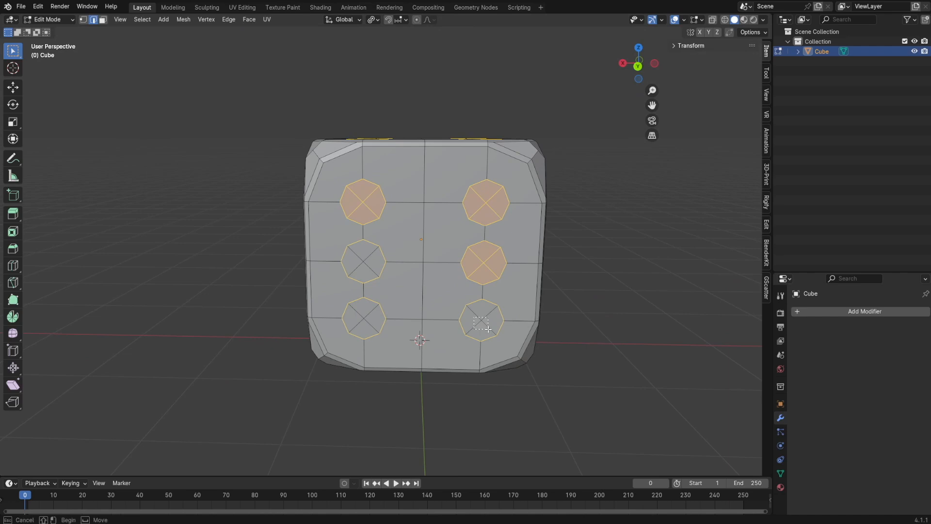
pyautogui.keyDown('shift'); pyautogui.click(481, 324); pyautogui.keyUp('shift')
pyautogui.keyDown('shift'); pyautogui.click(359, 254); pyautogui.keyUp('shift')
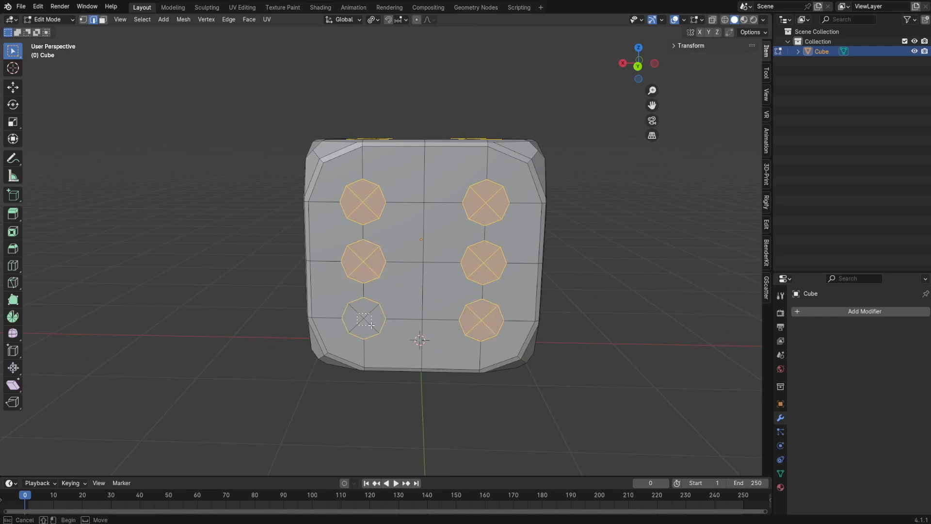
pyautogui.keyDown('shift'); pyautogui.click(362, 309); pyautogui.keyUp('shift')
# - Add the faces inside the dot circles on the remaining sides of the die to the selection
pyautogui.moveTo(362, 309); pyautogui.dragTo(428, 279, button='middle')
pyautogui.keyDown('shift'); pyautogui.click(383, 255); pyautogui.keyUp('shift')
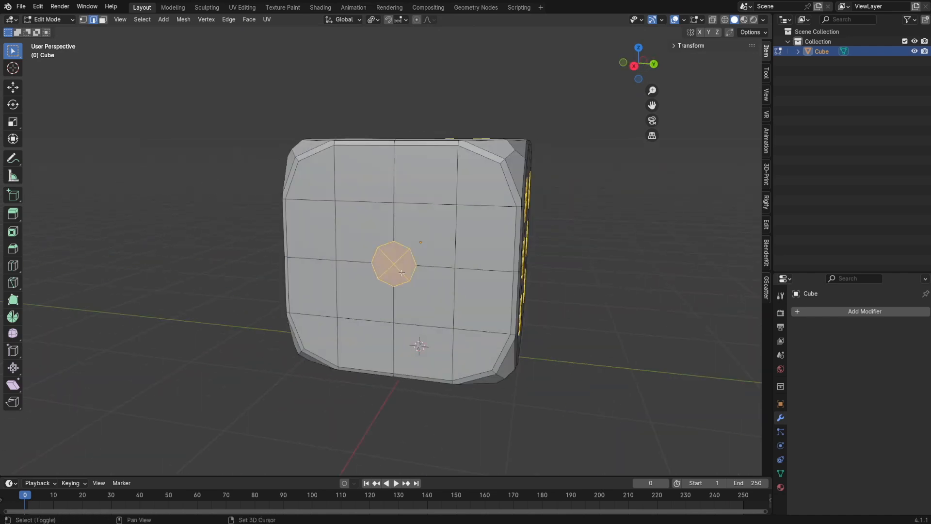
pyautogui.moveTo(384, 256); pyautogui.dragTo(436, 252, button='middle')
pyautogui.press('b')
pyautogui.moveTo(377, 255); pyautogui.dragTo(360, 238)
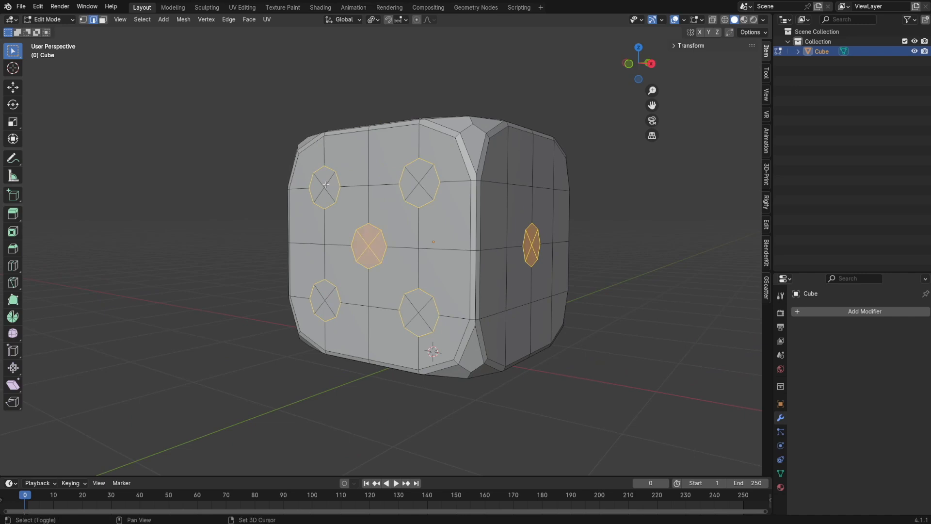
pyautogui.keyDown('shift'); pyautogui.click(335, 198); pyautogui.keyUp('shift')
pyautogui.moveTo(411, 181); pyautogui.dragTo(522, 292, button='middle')
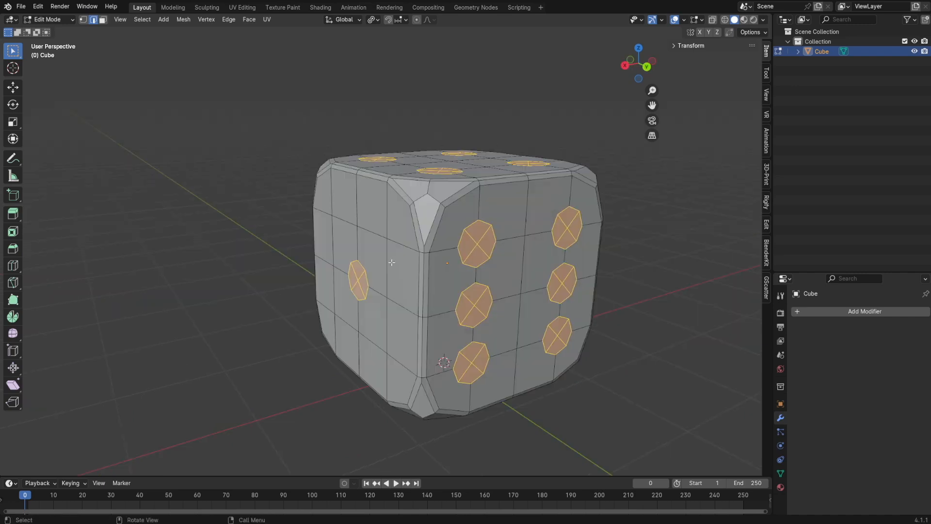
# - Inset the selected dot faces by about 0.022 m
pyautogui.press('i')
pyautogui.click(562, 358)
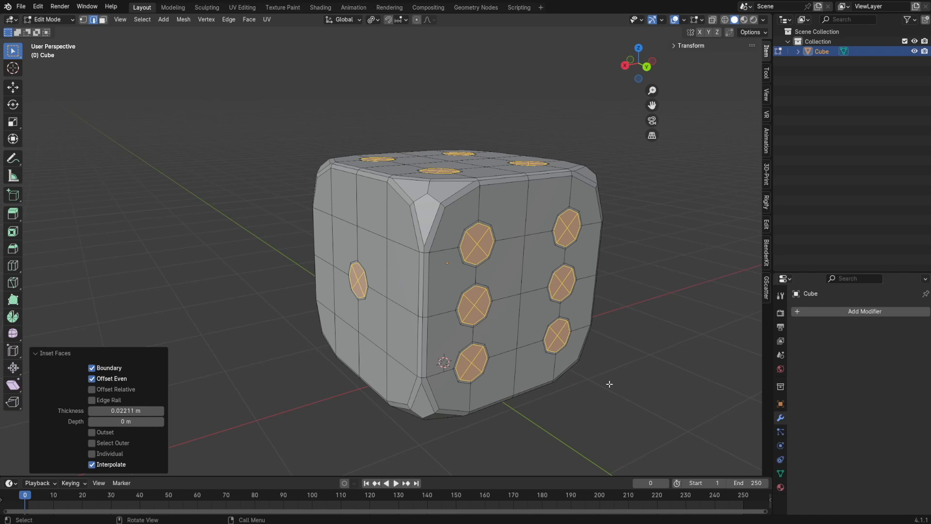
pyautogui.hotkey('ctrl', 'e')
# - Set the transform pivot point to Individual Origins and extrude the dot faces about 0.134 m into the die
pyautogui.click(372, 19)
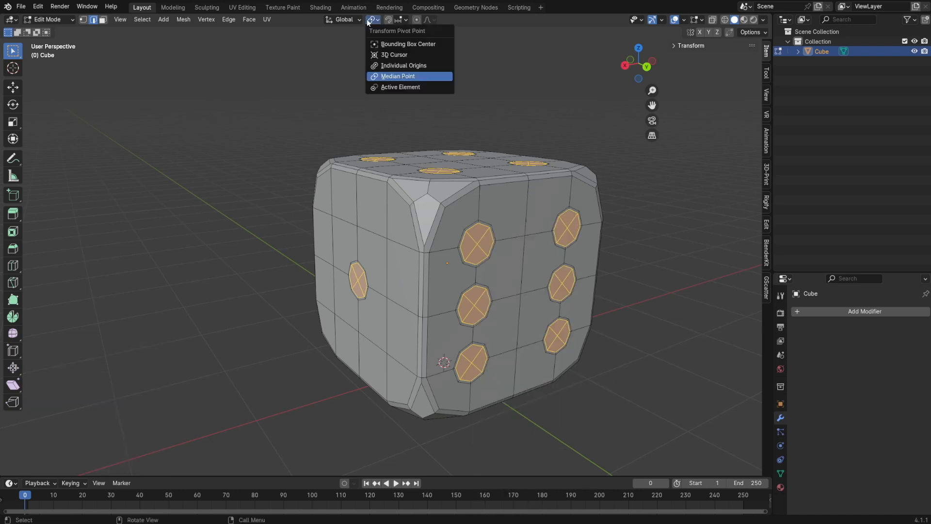
pyautogui.click(396, 67)
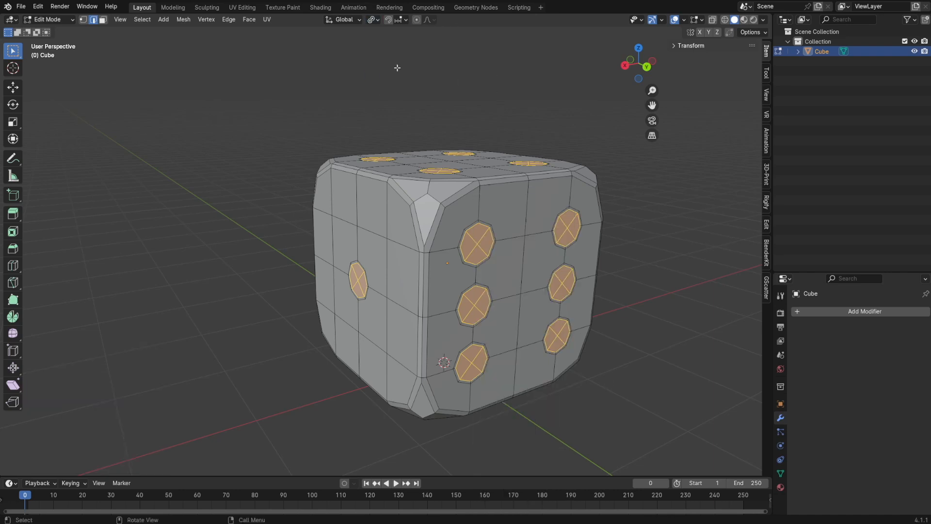
pyautogui.press('e')
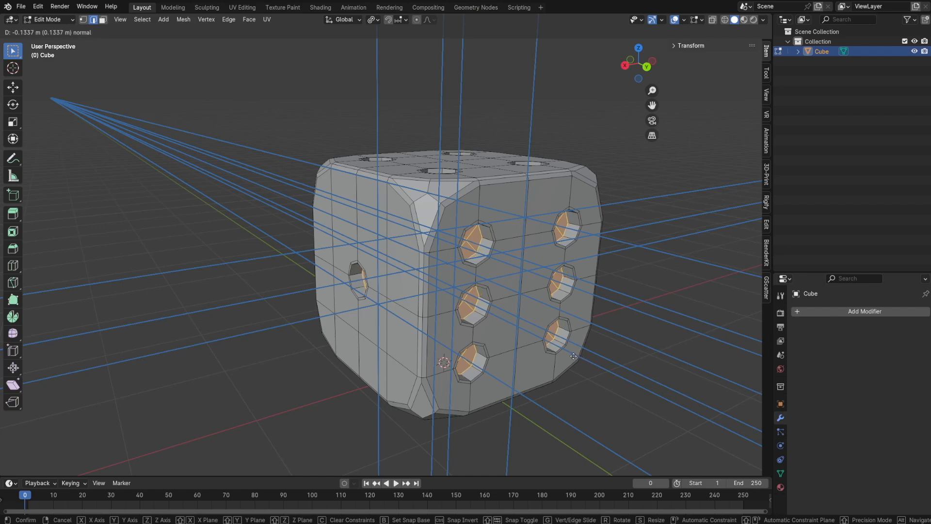
pyautogui.click(574, 356)
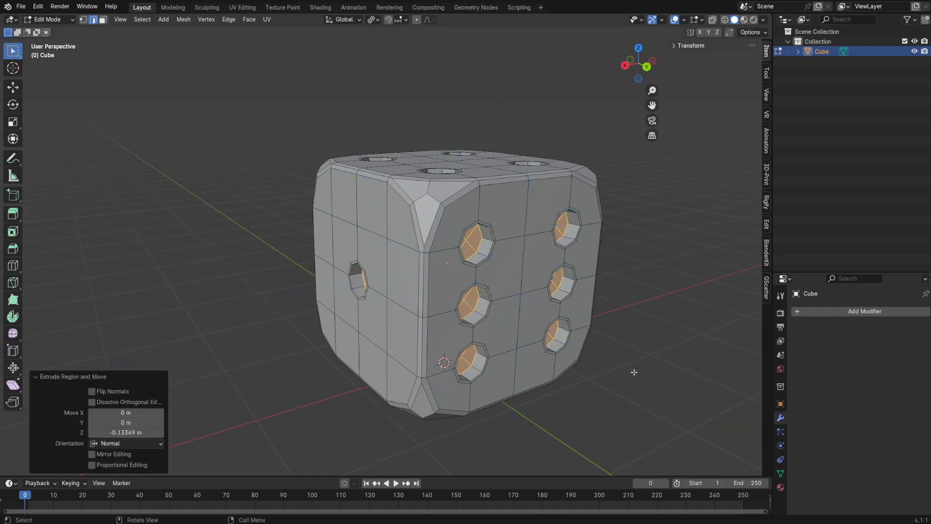
# - Extrude the dot floors about 0.023 m deeper and scale them down around their individual origins to taper the holes
pyautogui.press('e')
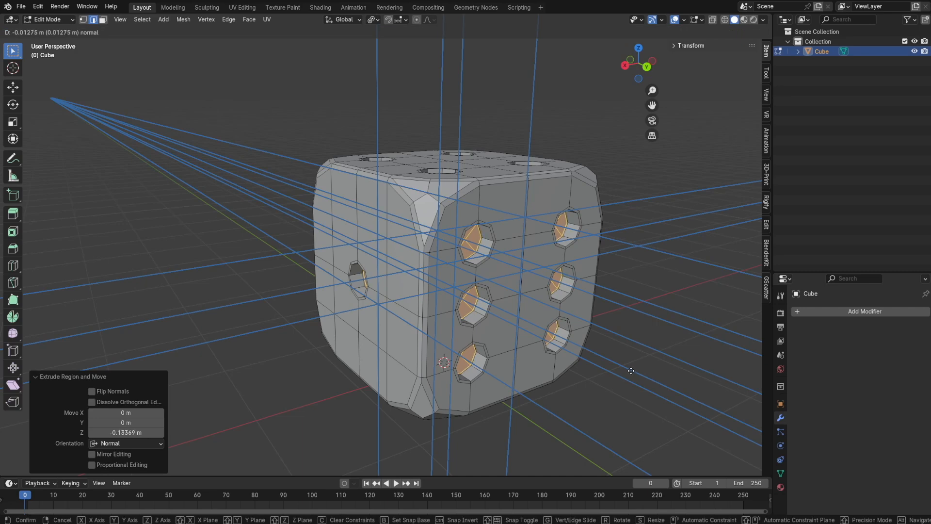
pyautogui.click(636, 368)
pyautogui.press('s')
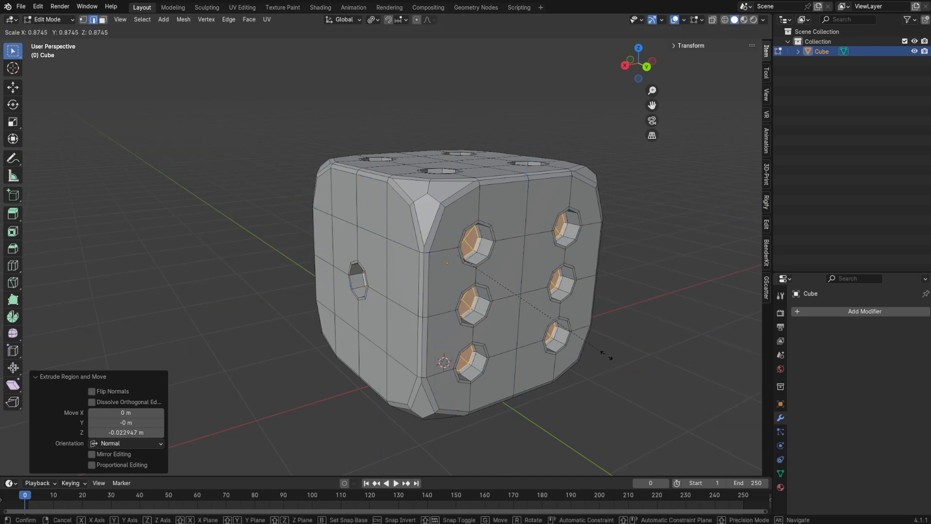
pyautogui.click(595, 348)
pyautogui.moveTo(595, 348); pyautogui.dragTo(502, 265, button='middle')
pyautogui.scroll(2, 557, 325)
pyautogui.scroll(-4, 431, 293)
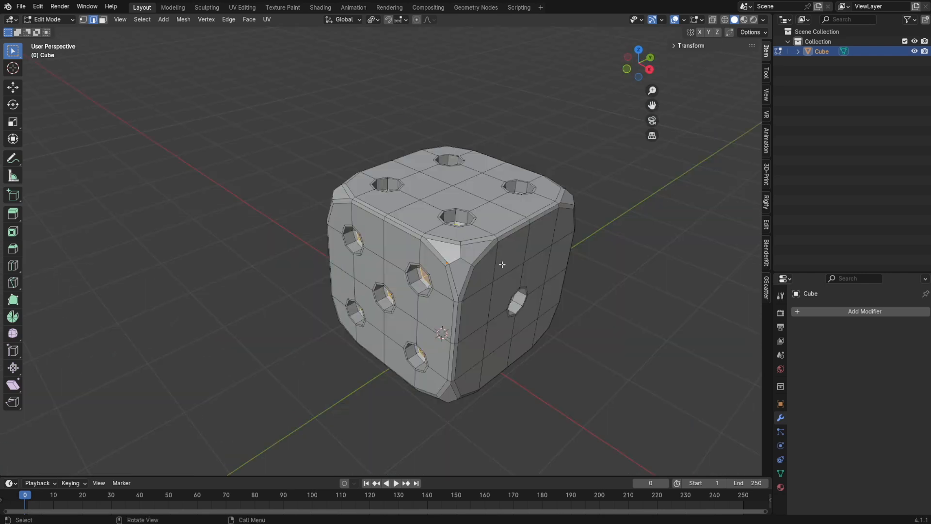
# - Select the edge loops bordering the die's sides and bevel them with a width of 0.0153 m and 1 segment
pyautogui.keyDown('alt'); pyautogui.click(488, 234); pyautogui.keyUp('alt')
pyautogui.keyDown('alt'); pyautogui.keyDown('shift'); pyautogui.click(526, 219); pyautogui.keyUp('shift'); pyautogui.keyUp('alt')
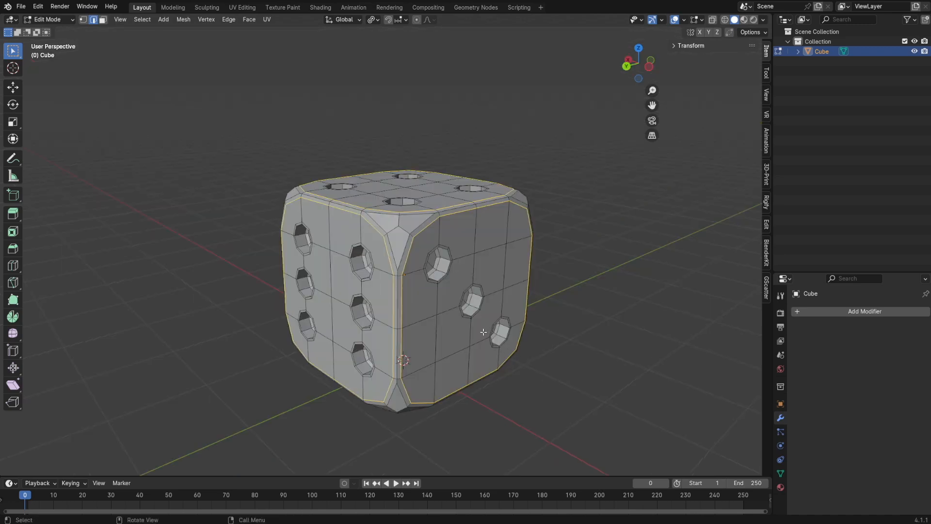
pyautogui.hotkey('ctrl', 'b')
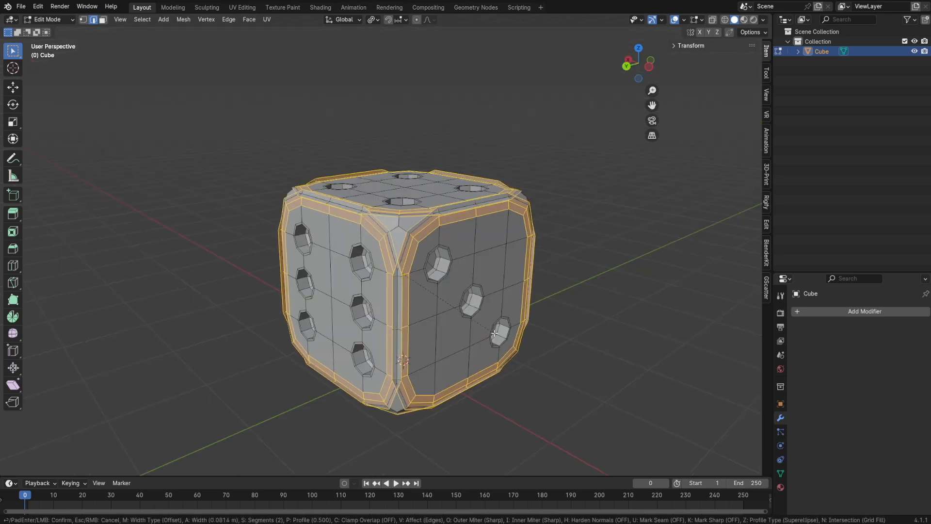
pyautogui.scroll(-1, 490, 331)
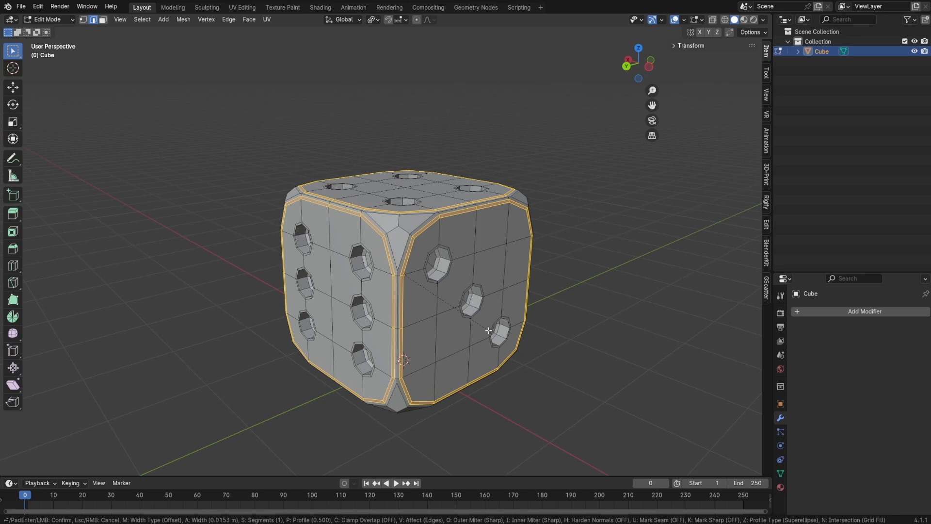
pyautogui.click(489, 331)
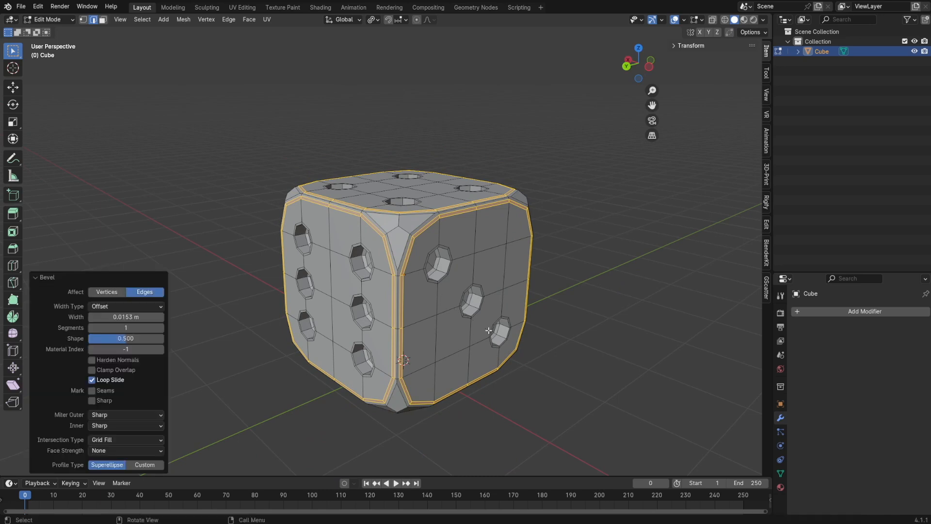
# - Return to Object Mode and add a Catmull-Clark Subdivision modifier with viewport level 4 to the die
pyautogui.press('Tab')
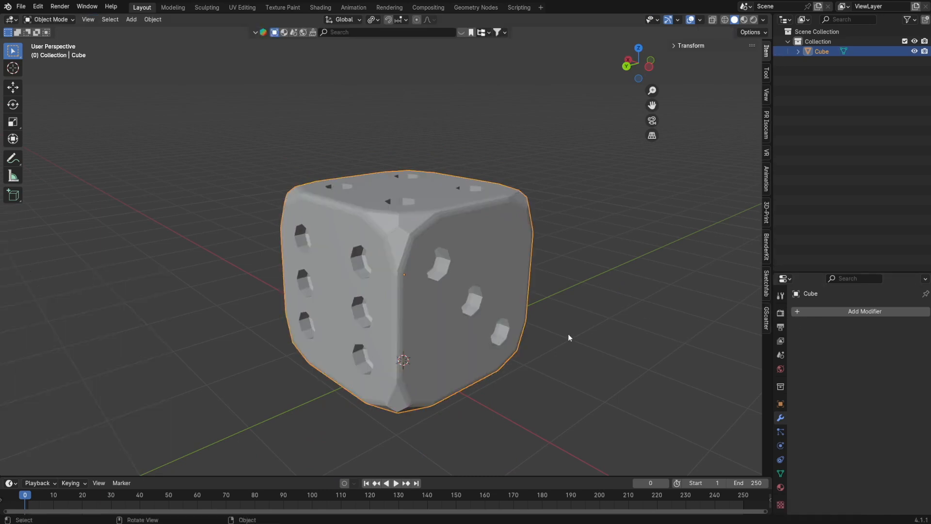
pyautogui.hotkey('ctrl', '1')
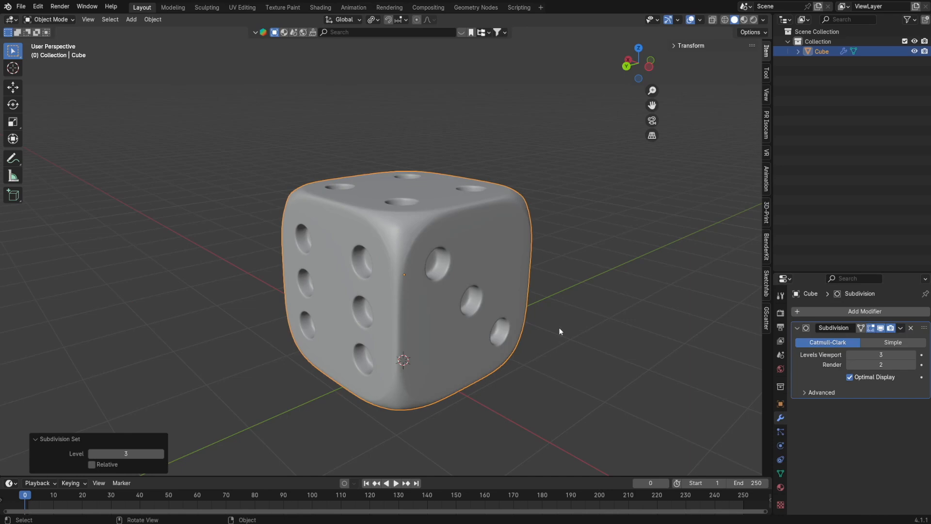
pyautogui.hotkey('ctrl', 'z')
pyautogui.hotkey('ctrl', '4')
# - In Edit Mode, merge the clustered vertices left by the bevel at the one-dot side's upper corner into one vertex at their center
pyautogui.moveTo(414, 272); pyautogui.dragTo(520, 269, button='middle')
pyautogui.press('Tab')
pyautogui.scroll(5, 372, 210)
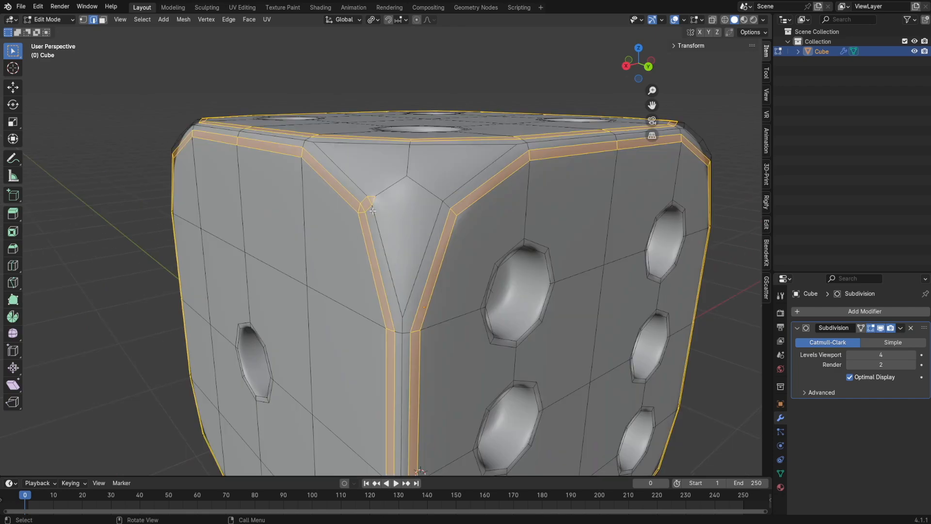
pyautogui.moveTo(373, 211); pyautogui.dragTo(478, 187, button='middle')
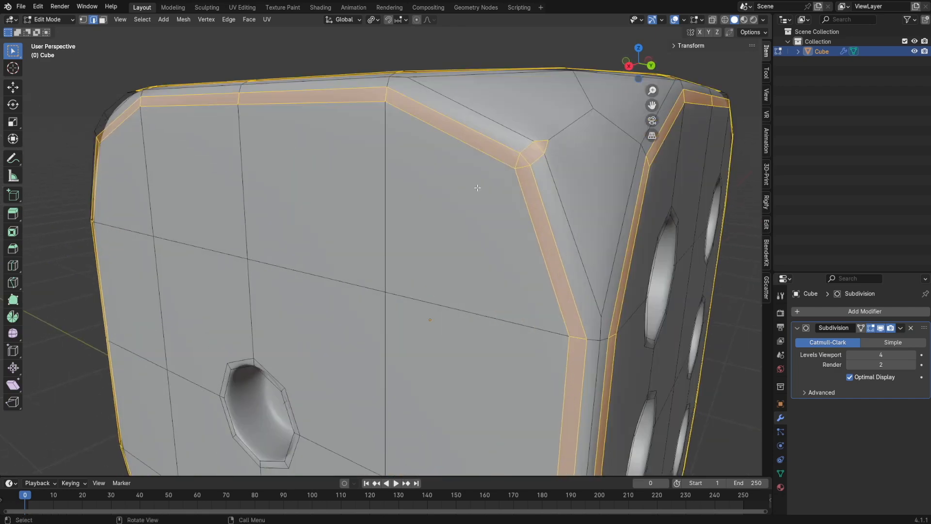
pyautogui.press('1')
pyautogui.click(555, 159)
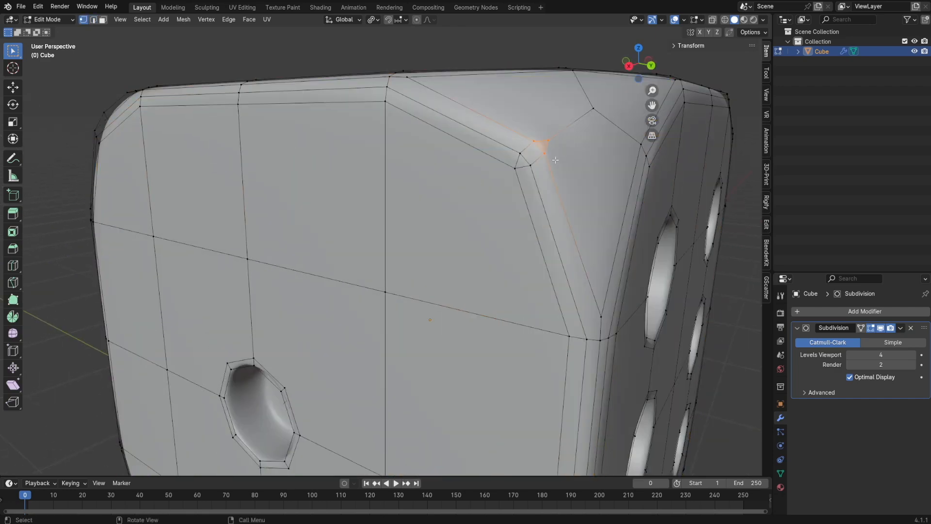
pyautogui.press('m')
pyautogui.click(554, 151)
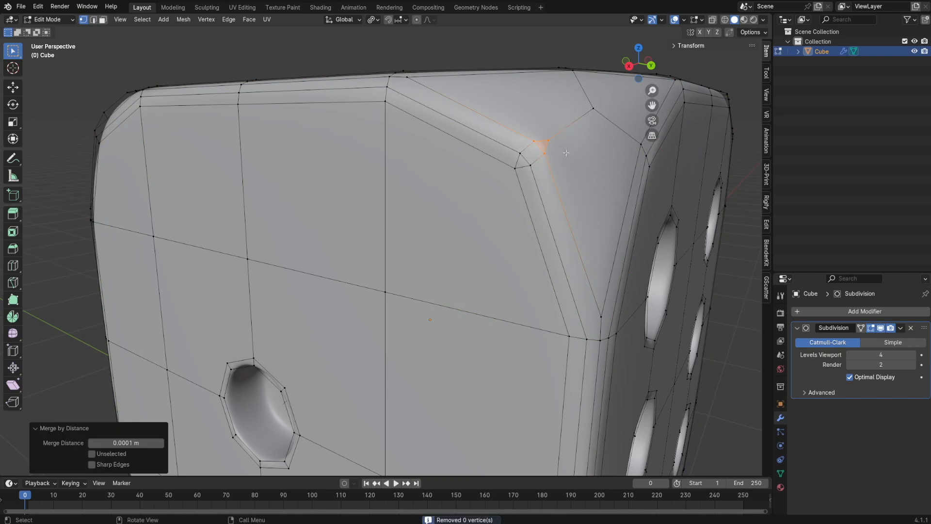
pyautogui.press('m')
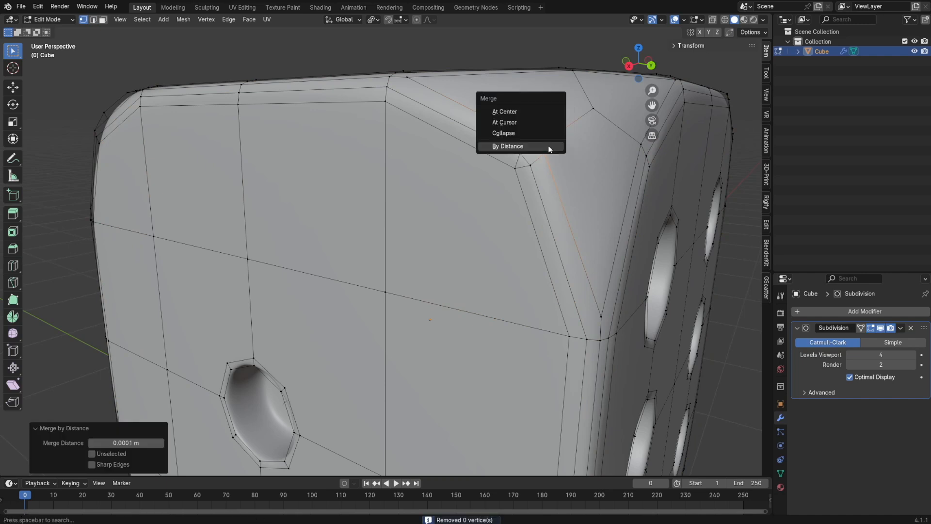
pyautogui.click(532, 112)
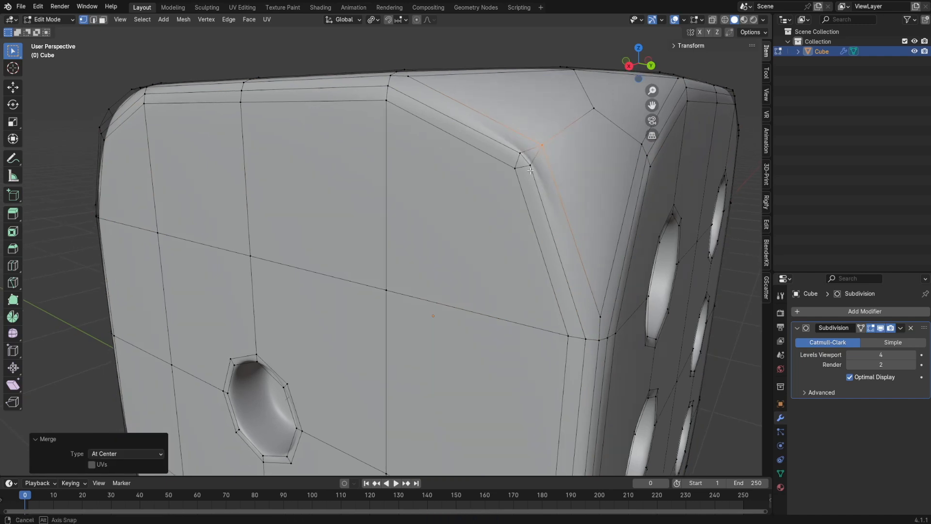